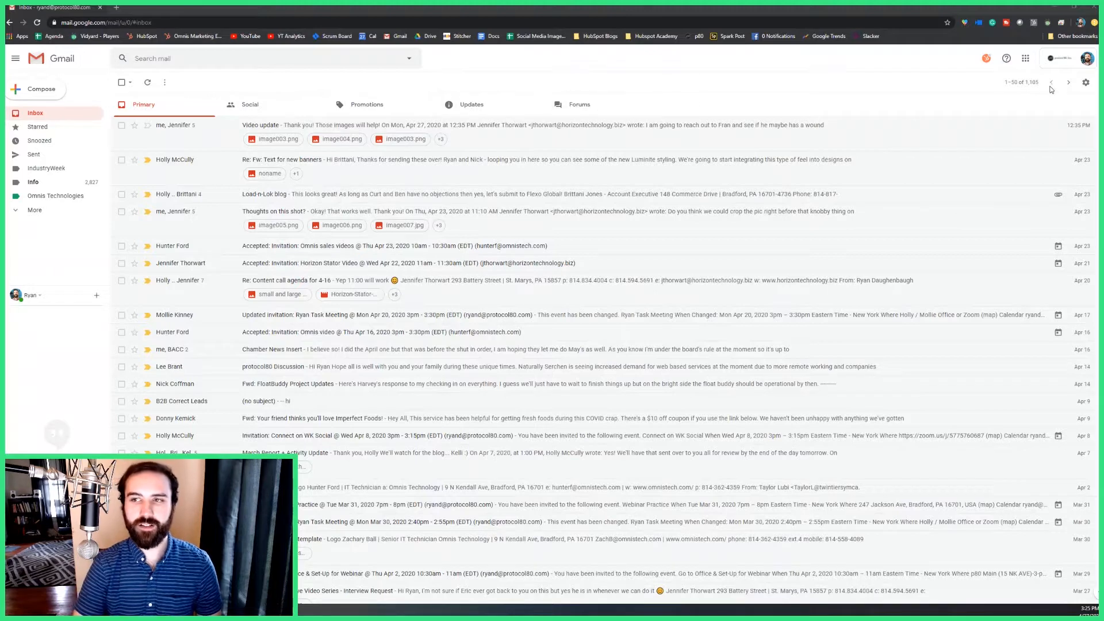
# Disable the Social, Promotions, Updates and Forums inbox categories and save the inbox configuration.
pyautogui.click(1085, 83)
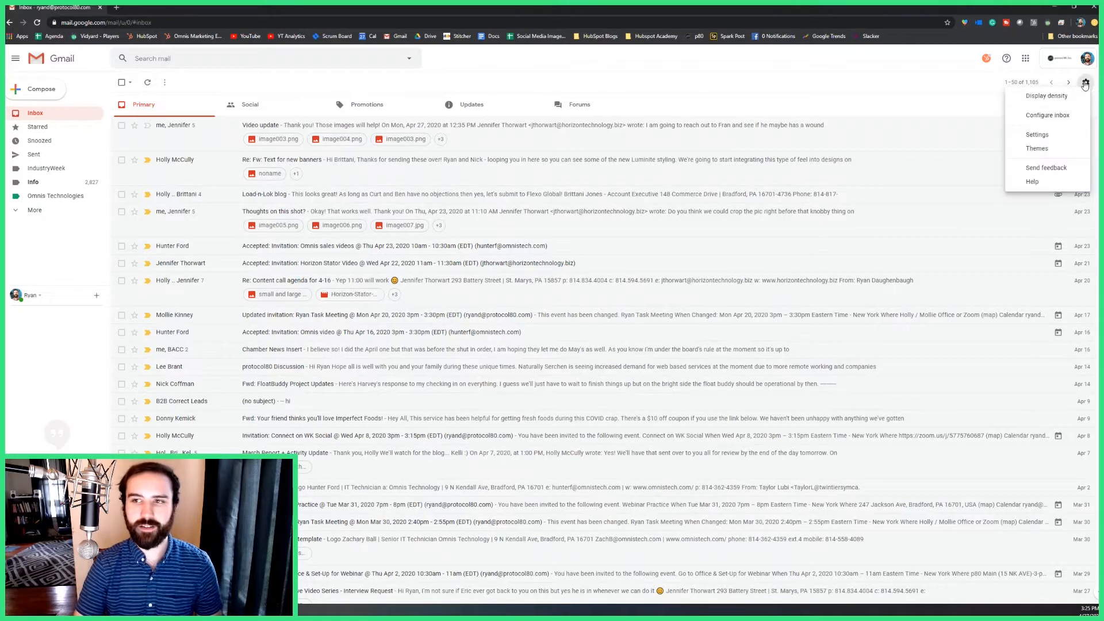
pyautogui.click(1067, 115)
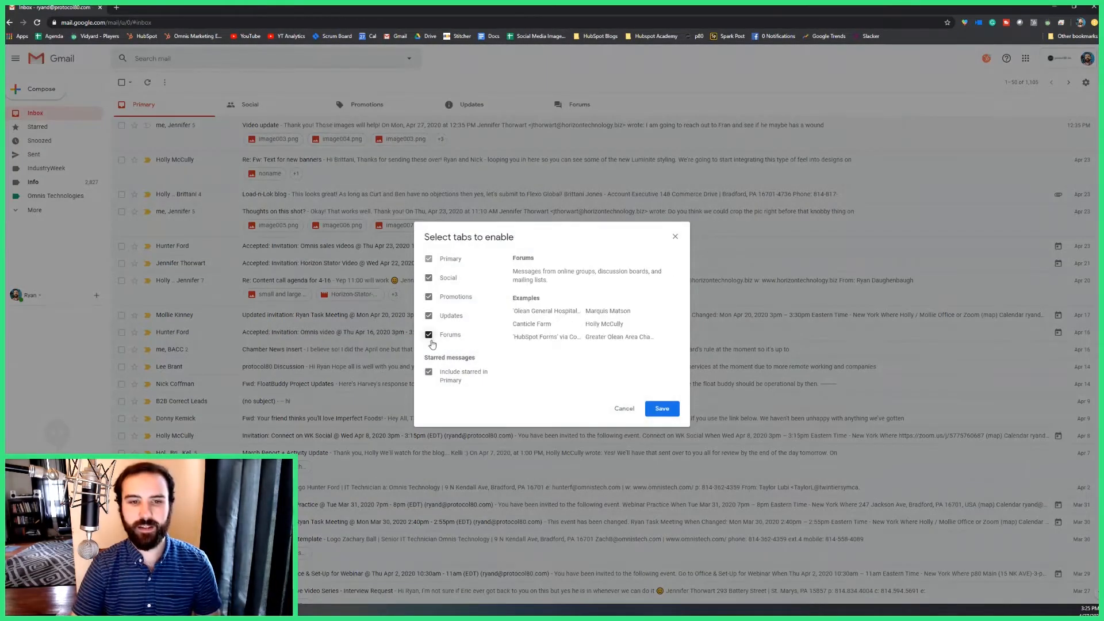
pyautogui.click(428, 335)
pyautogui.click(428, 316)
pyautogui.click(428, 296)
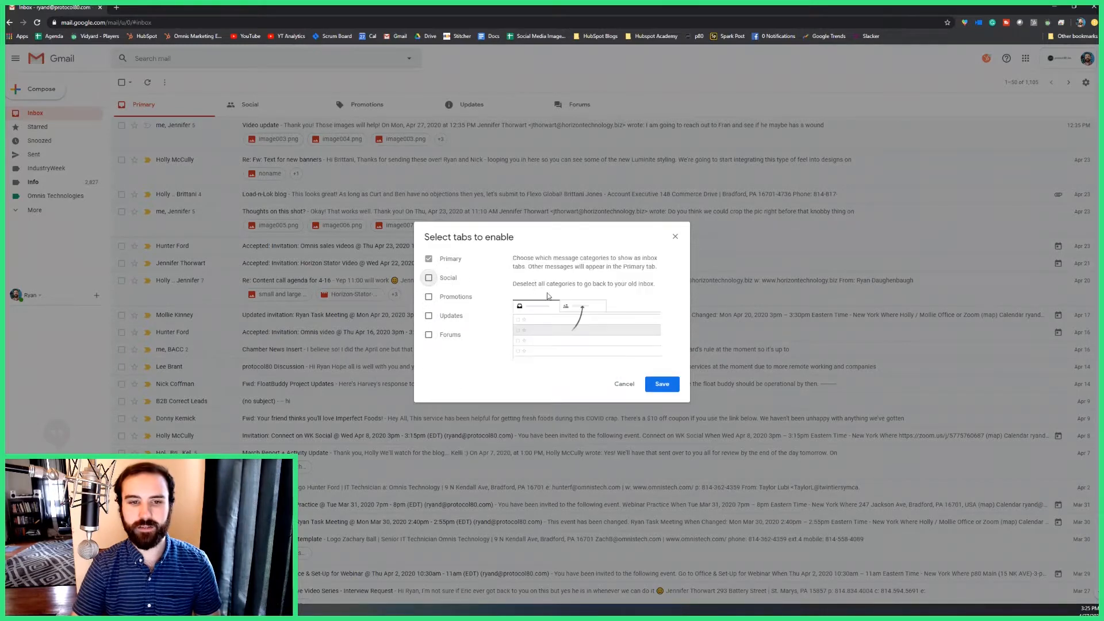
pyautogui.click(662, 408)
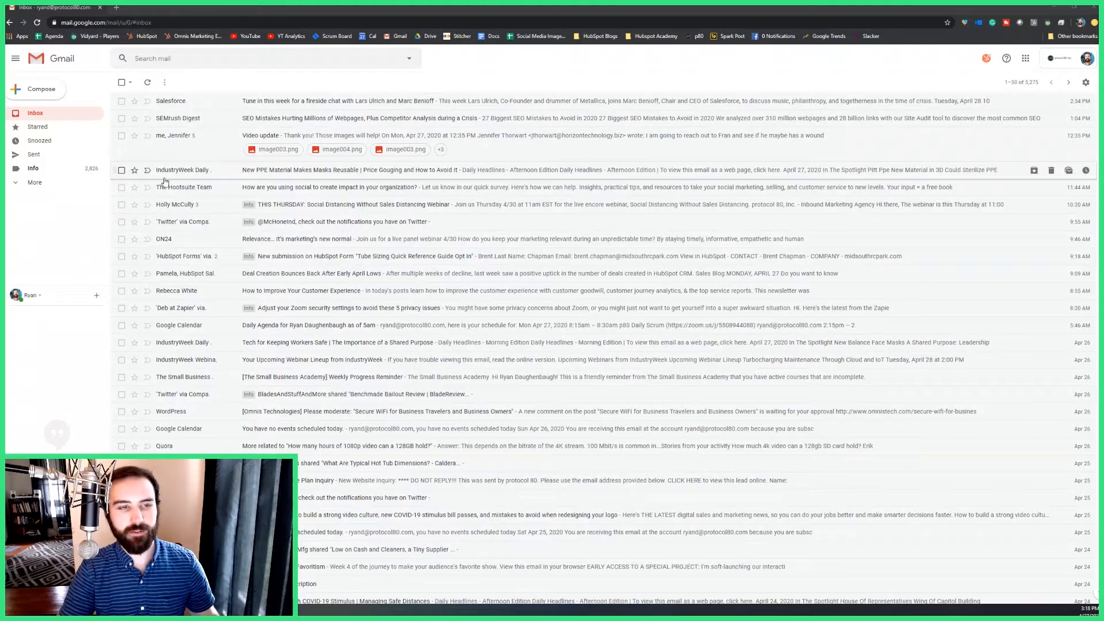
pyautogui.click(122, 170)
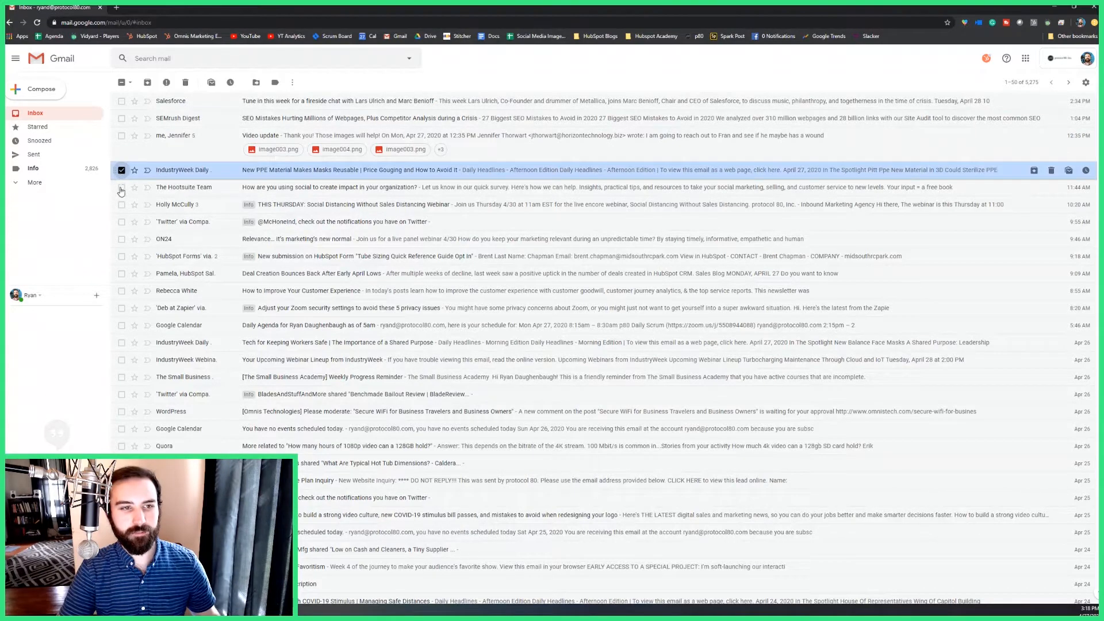
pyautogui.click(121, 343)
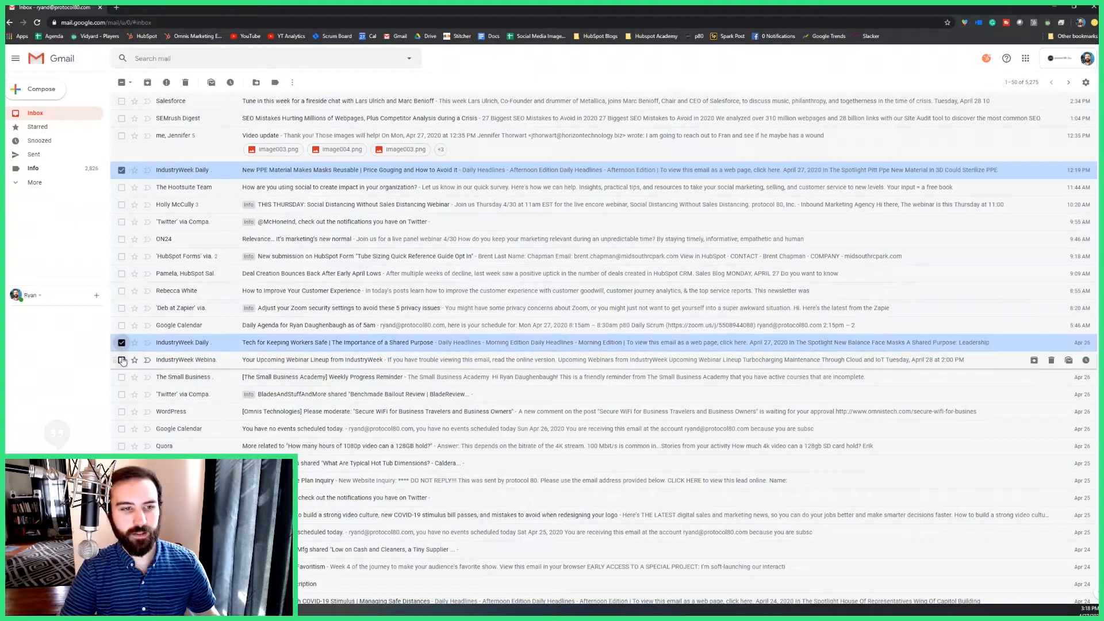
pyautogui.click(121, 360)
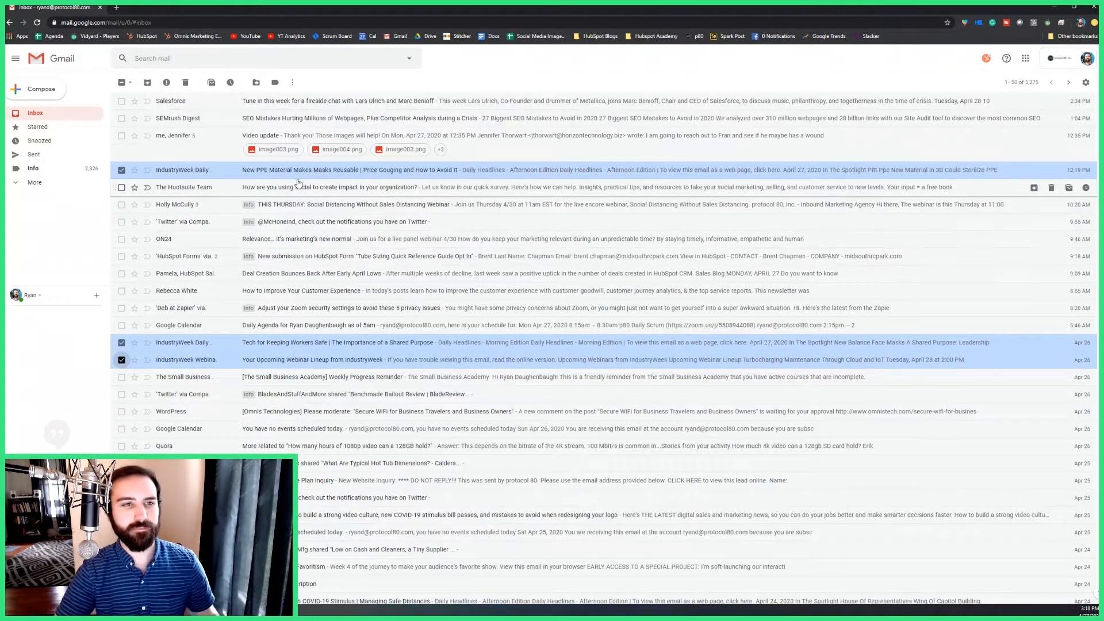
pyautogui.click(121, 170)
pyautogui.click(122, 343)
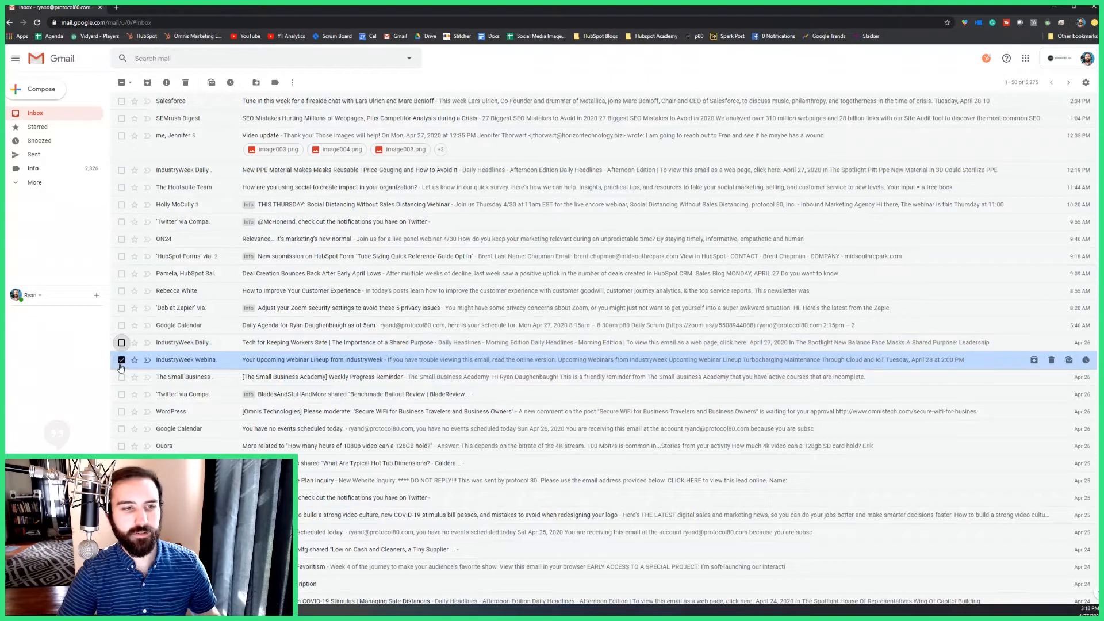
pyautogui.click(122, 359)
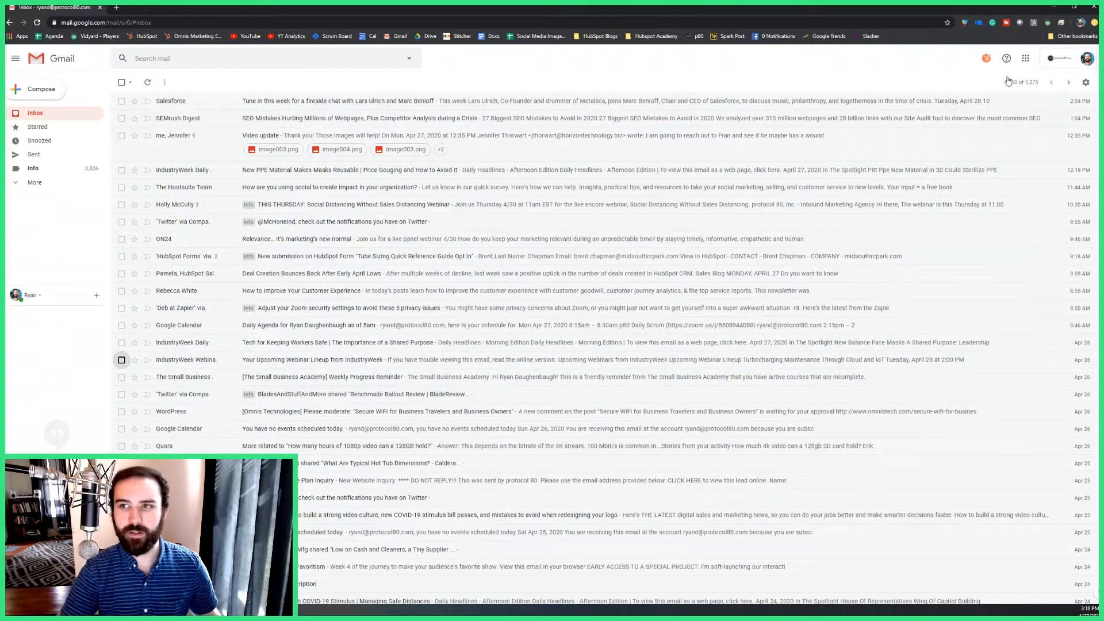
# Start a new mail filter in the settings with industryweek as the sender.
pyautogui.click(1086, 83)
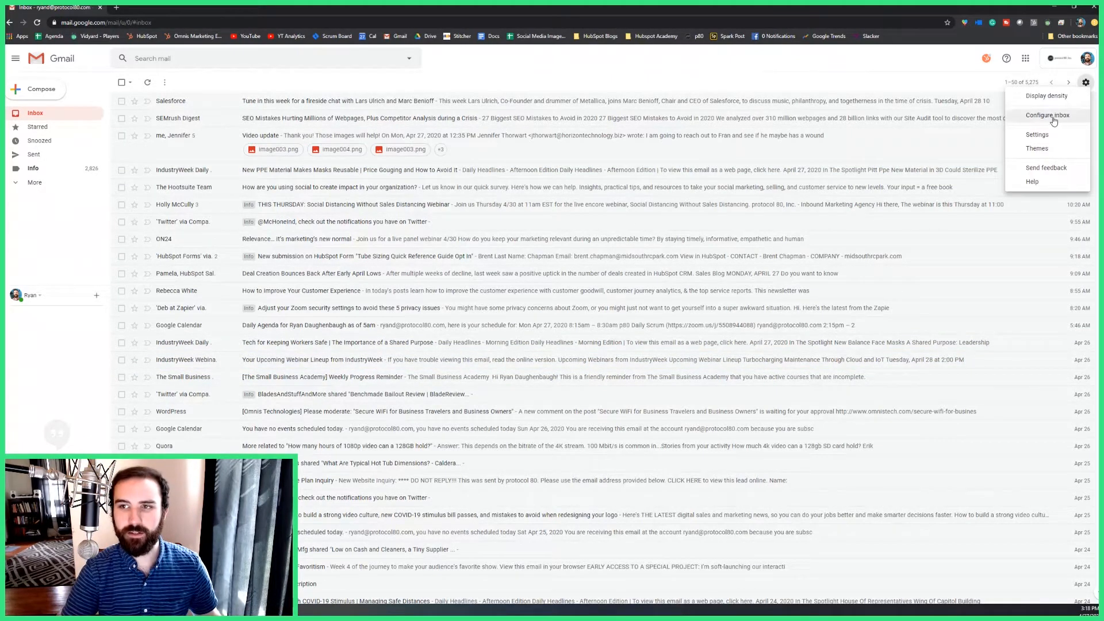
pyautogui.click(1038, 135)
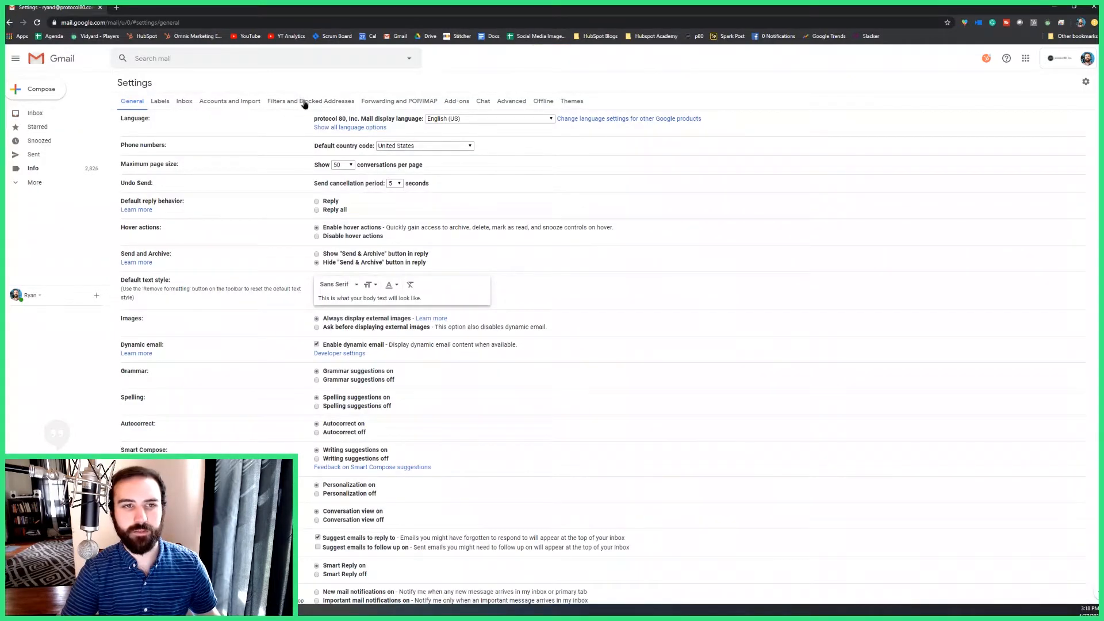
pyautogui.click(305, 102)
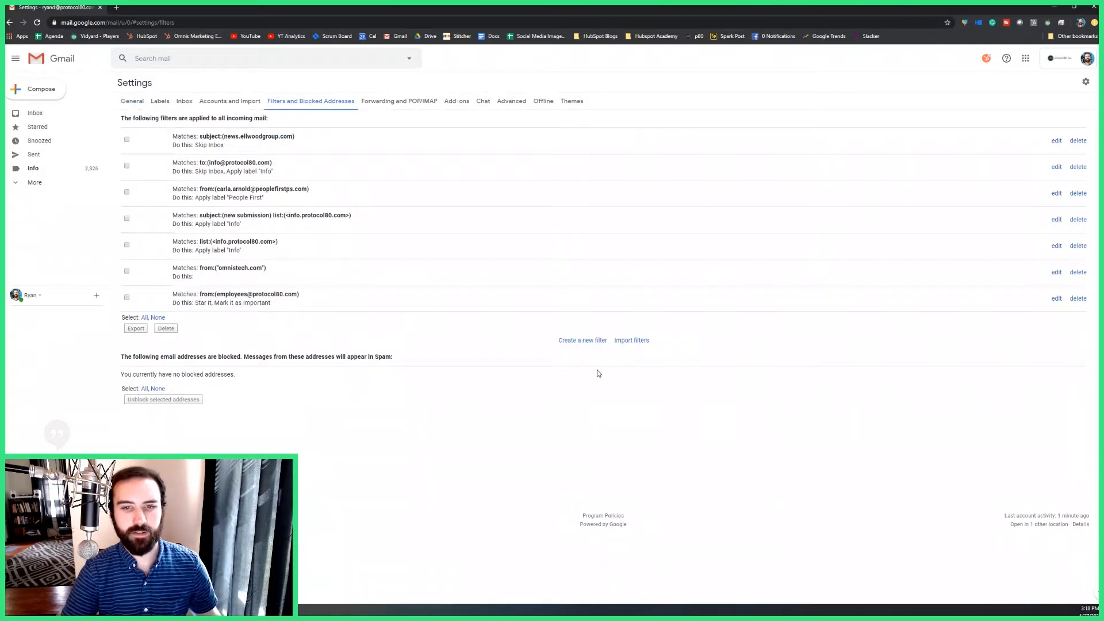
pyautogui.click(583, 341)
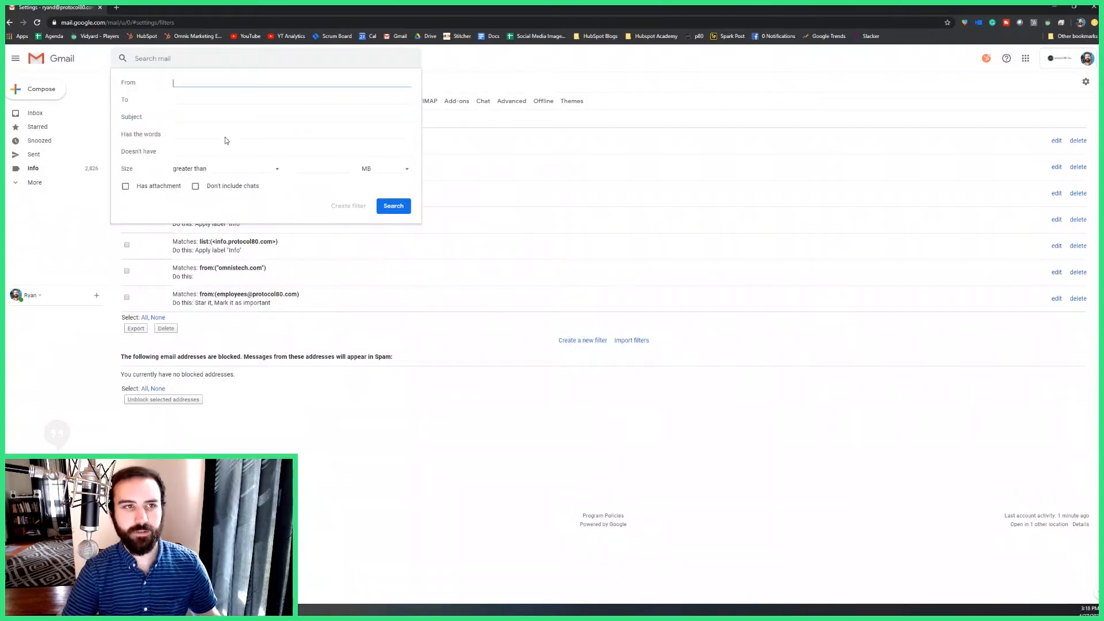
pyautogui.write('ind')
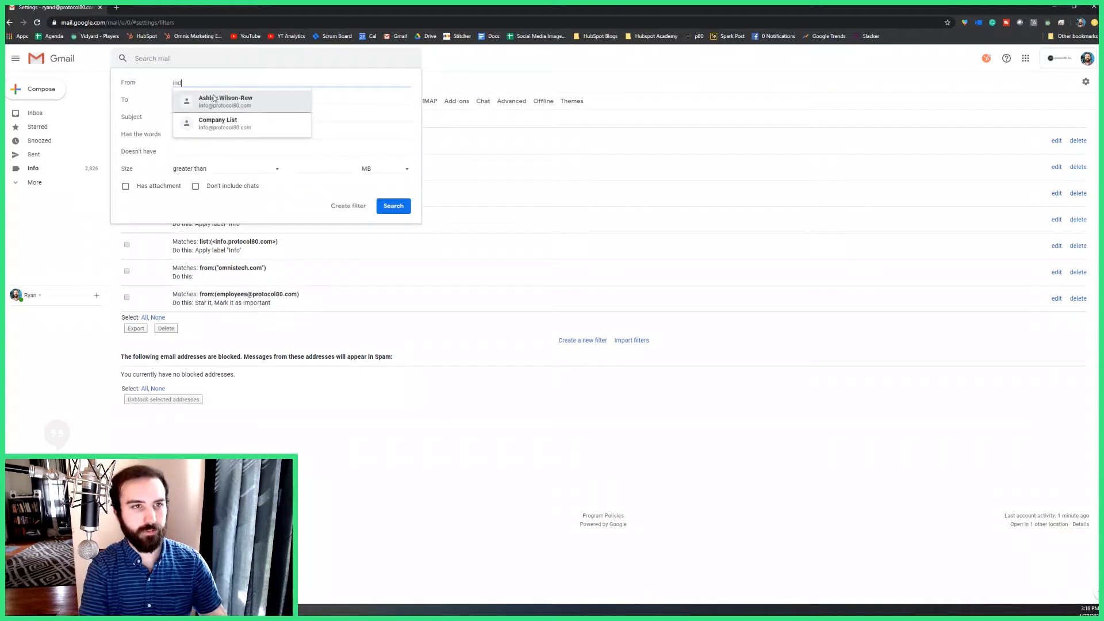
pyautogui.write('ustryweek')
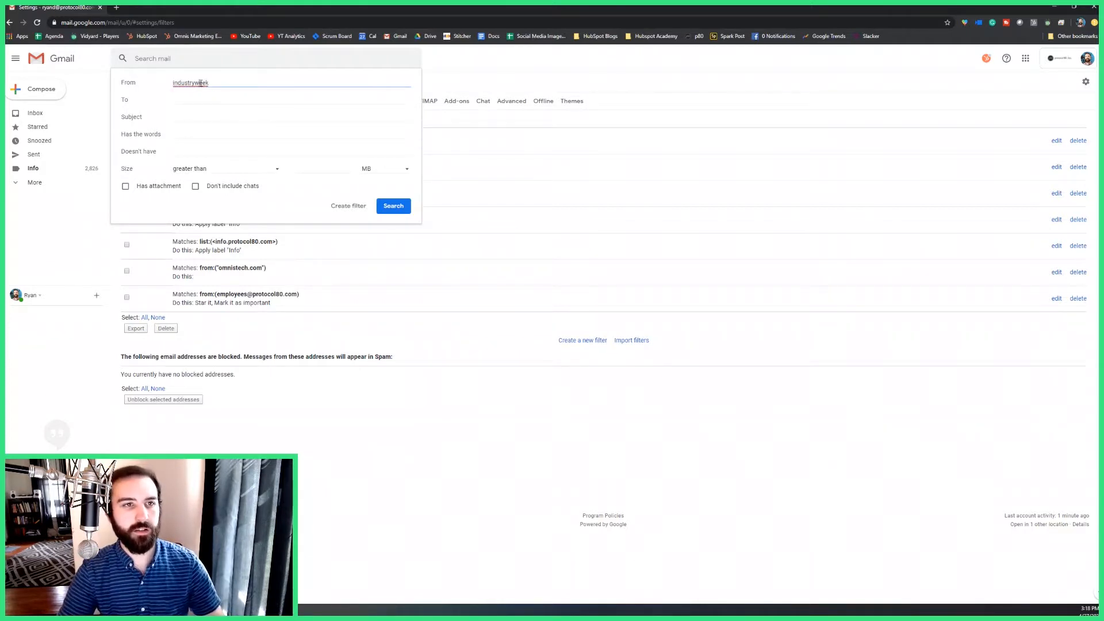
# Copy industryweek from the sender into the words the message must contain, and continue to the filter's actions.
pyautogui.doubleClick(201, 83)
pyautogui.hotkey('ctrl', 'c')
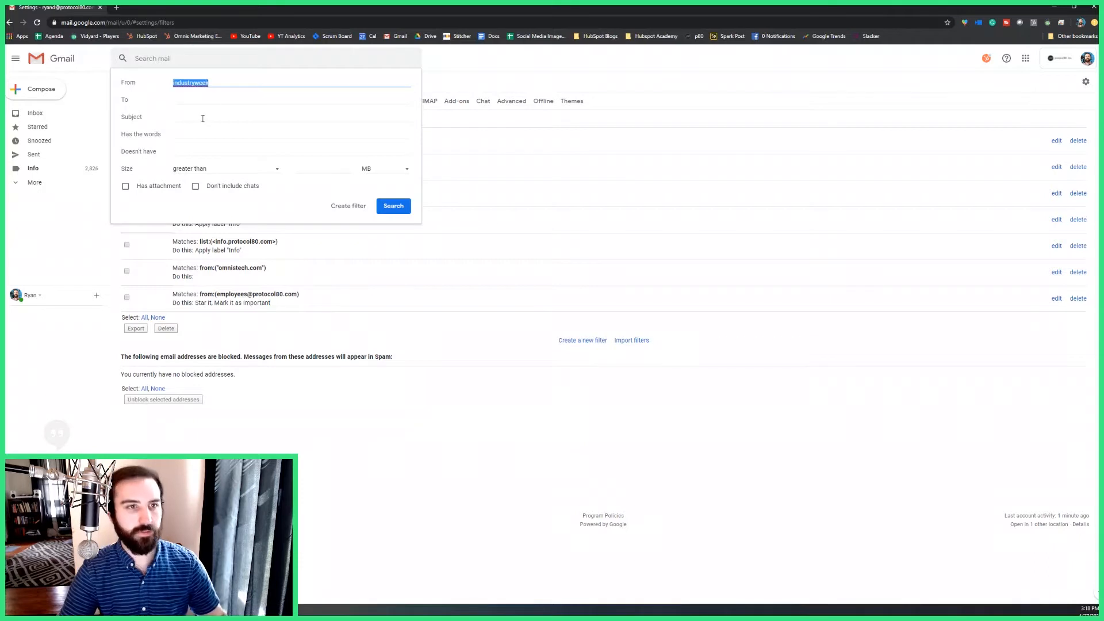
pyautogui.click(191, 134)
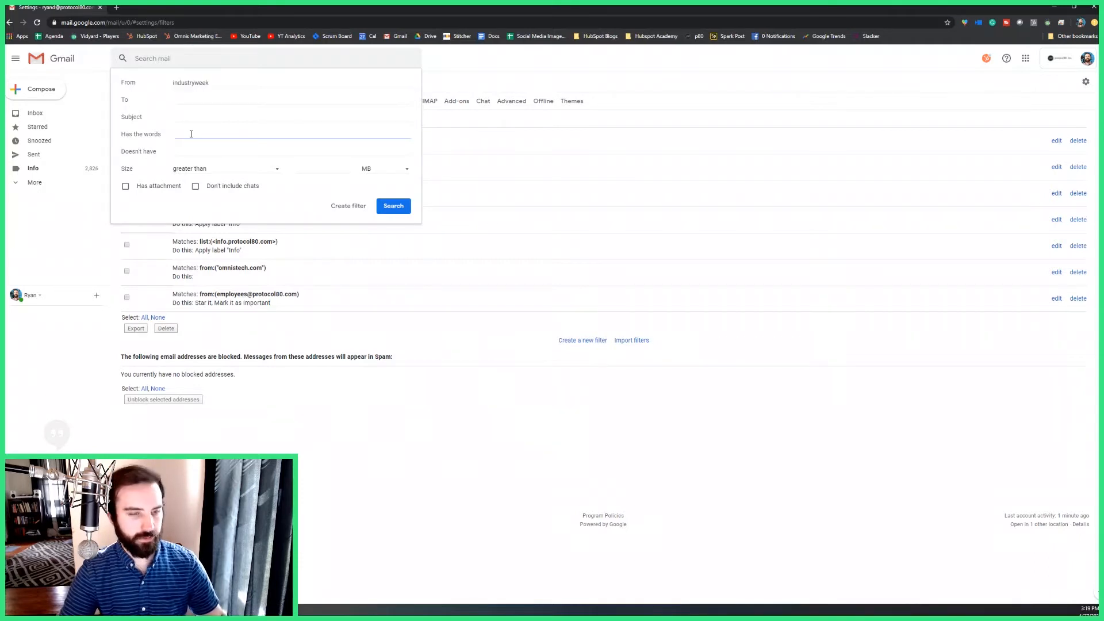
pyautogui.hotkey('ctrl', 'v')
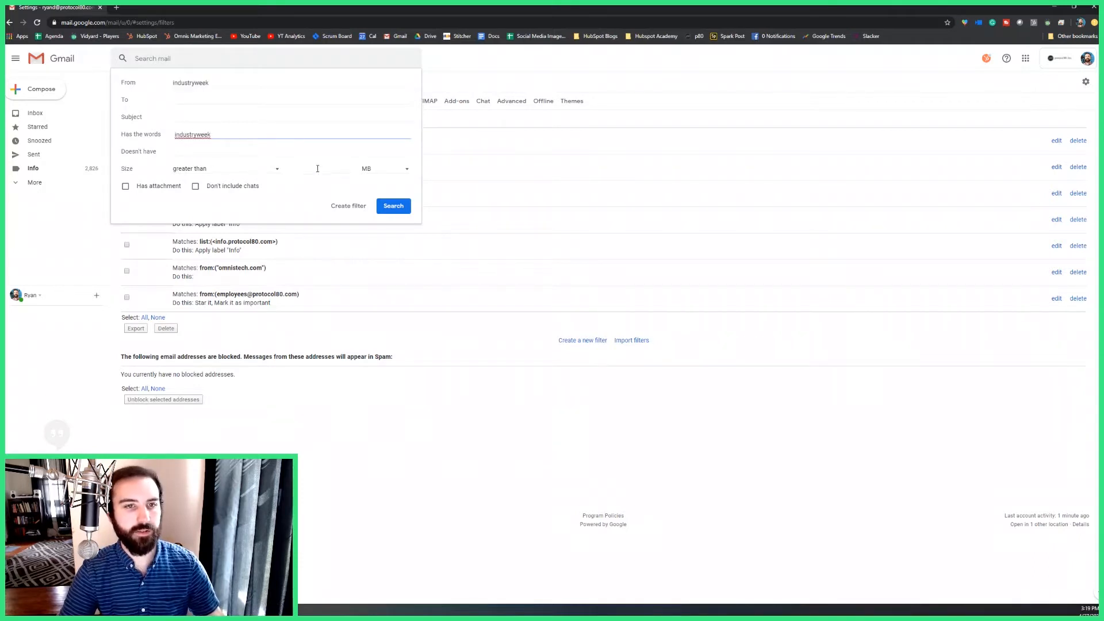
pyautogui.click(339, 206)
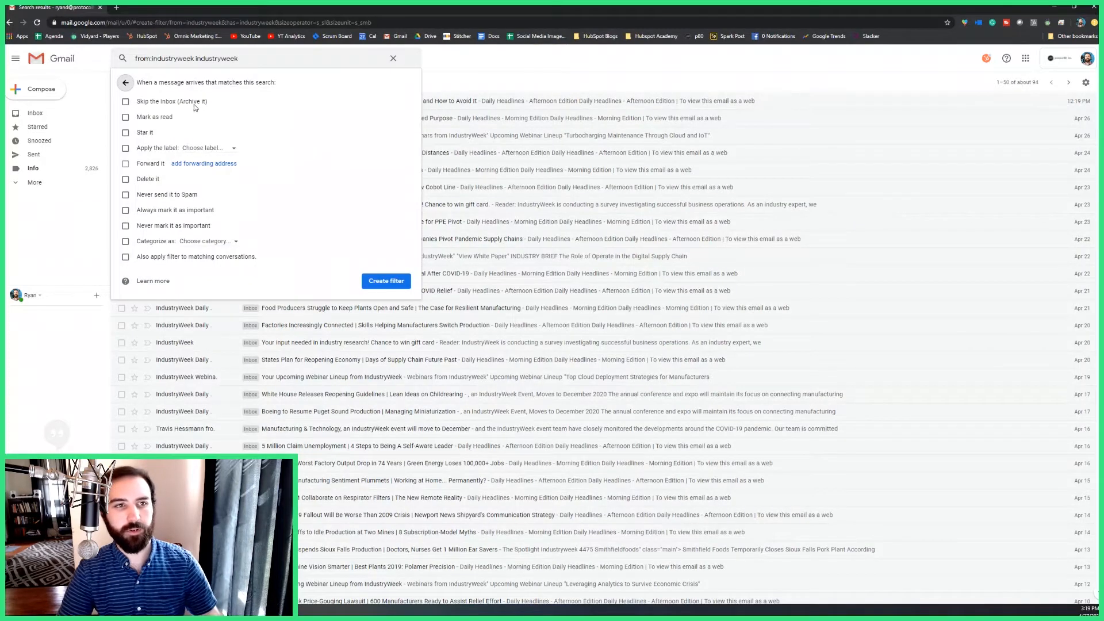
# Create the filter to skip the inbox and apply a new label named IndustryWeek, including for existing matching conversations.
pyautogui.click(187, 103)
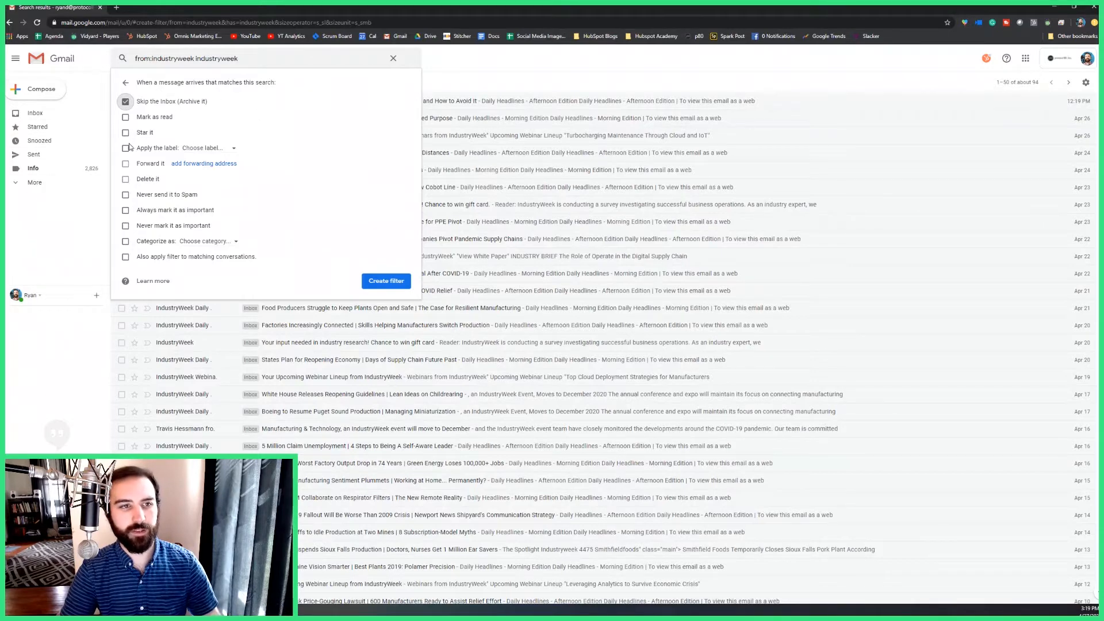
pyautogui.click(223, 150)
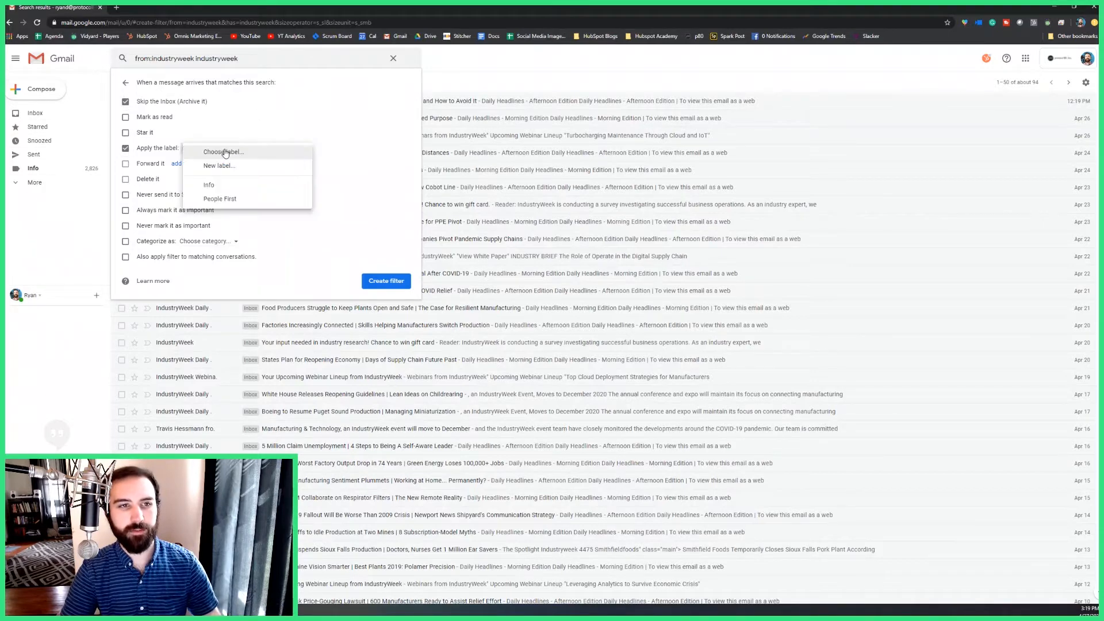
pyautogui.click(239, 165)
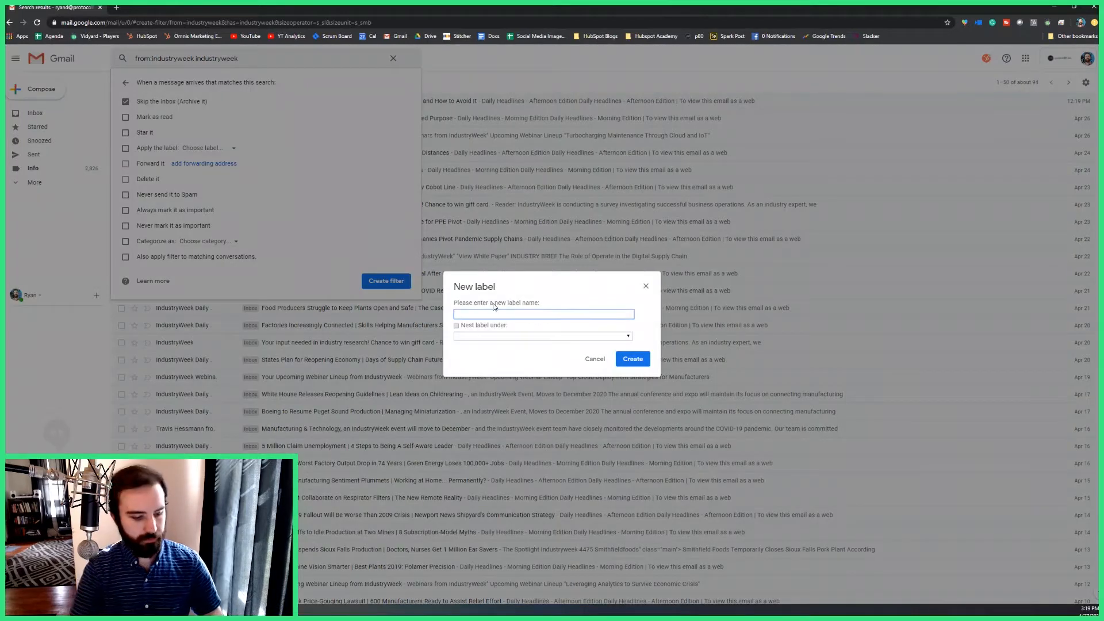
pyautogui.write('Indust')
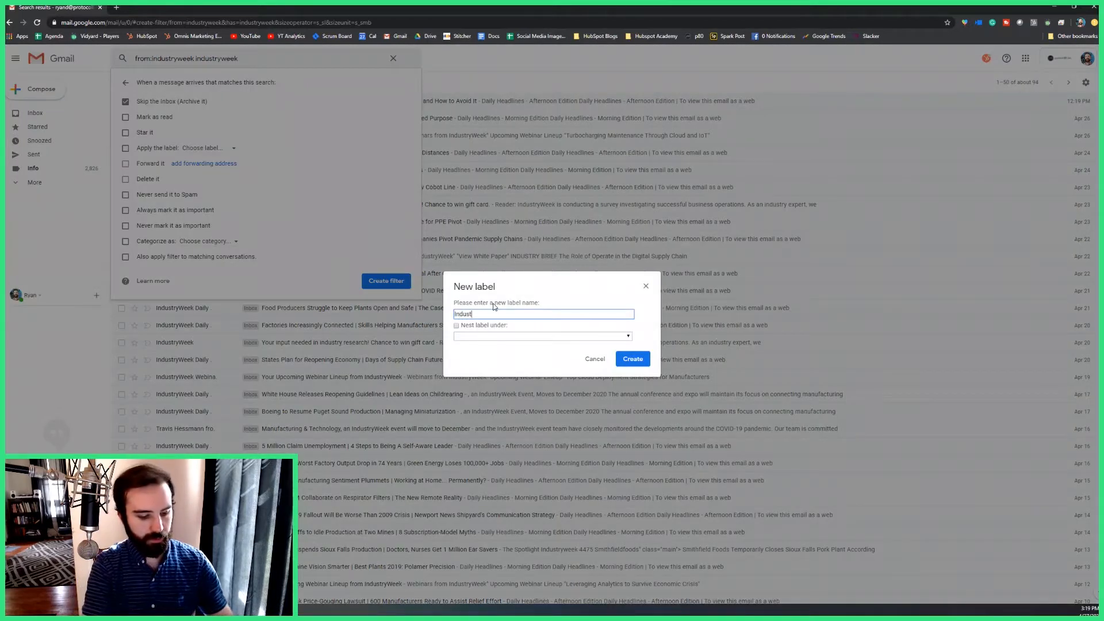
pyautogui.write('ryWeek')
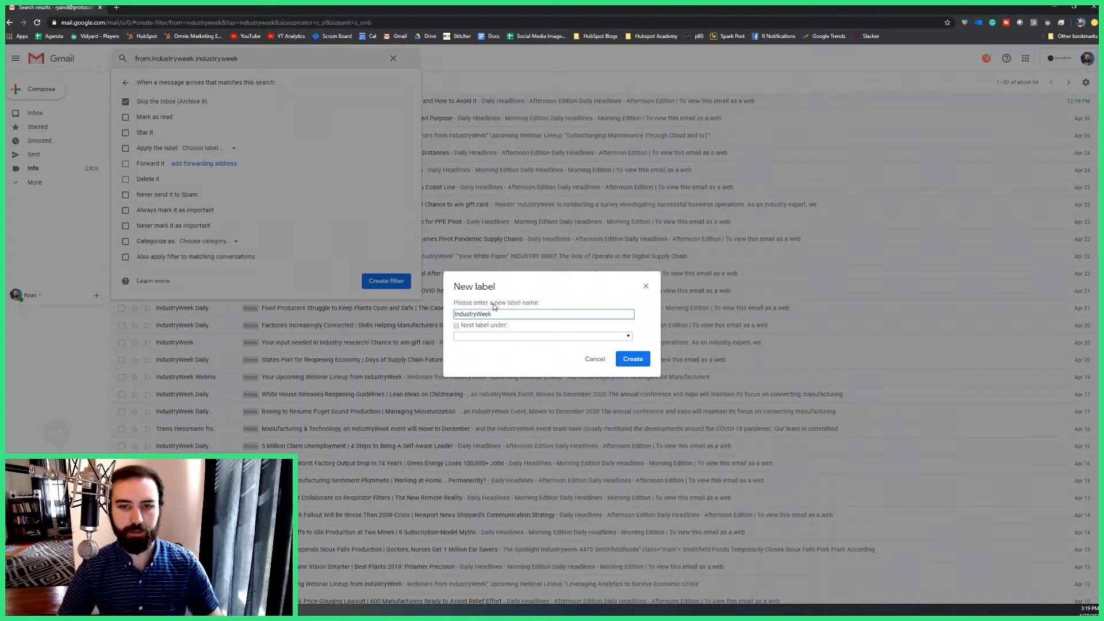
pyautogui.click(624, 360)
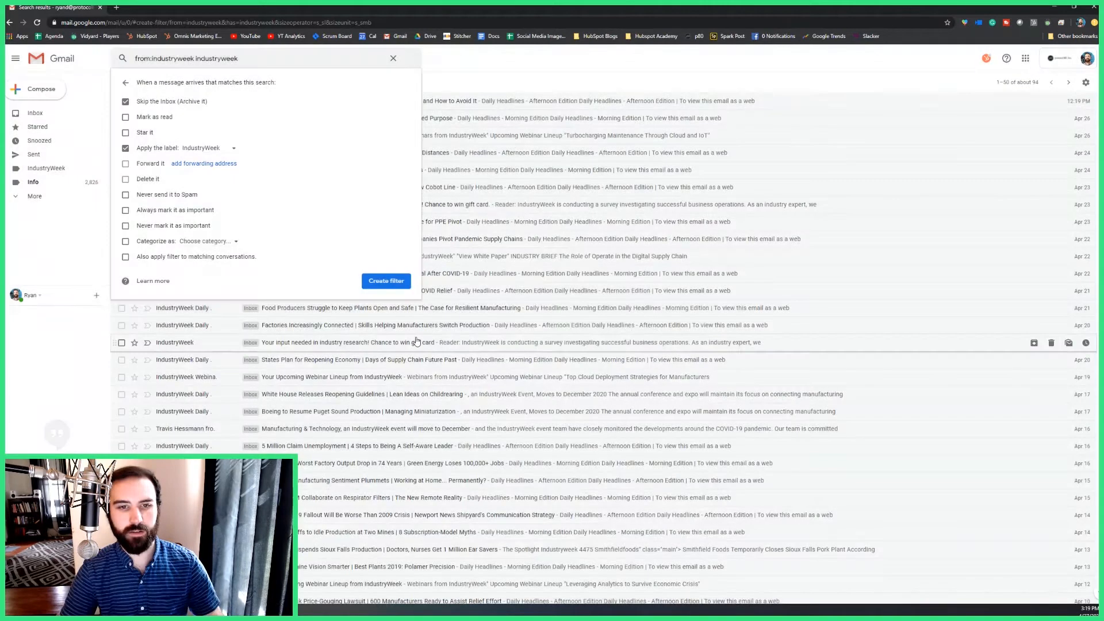
pyautogui.click(208, 261)
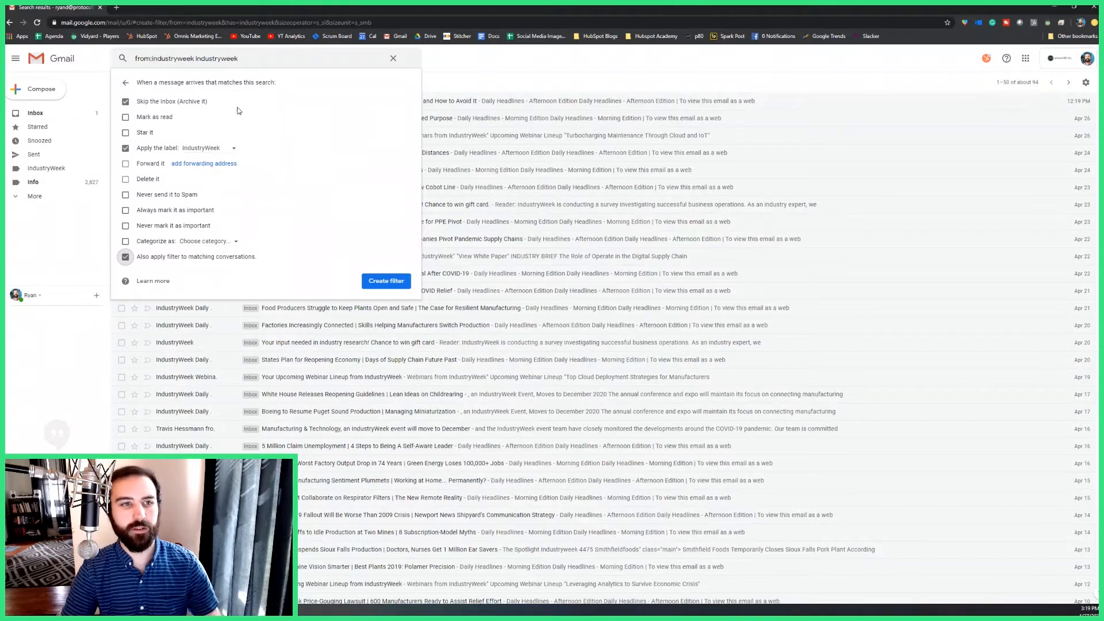
pyautogui.click(386, 281)
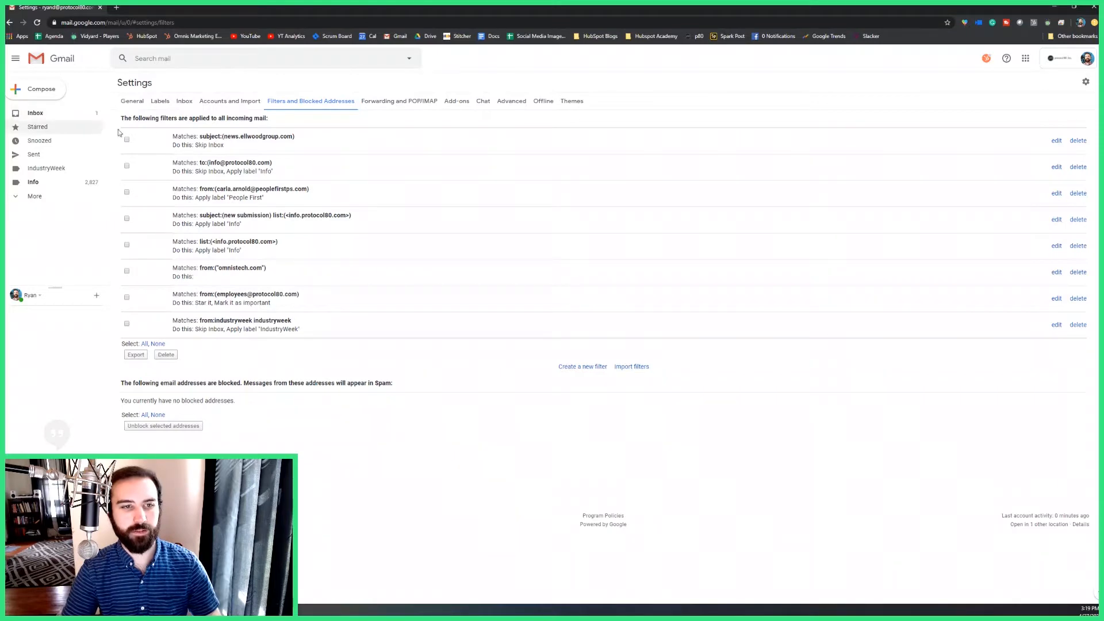
# Check the inbox and the messages filed under the IndustryWeek label, and return to the inbox.
pyautogui.click(36, 115)
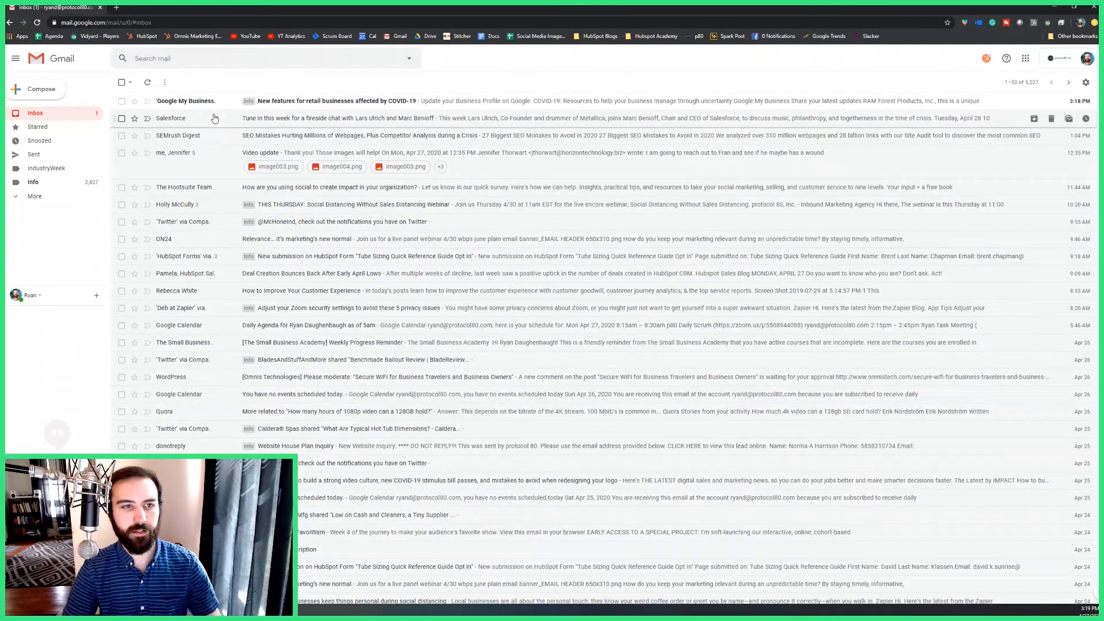
pyautogui.click(52, 169)
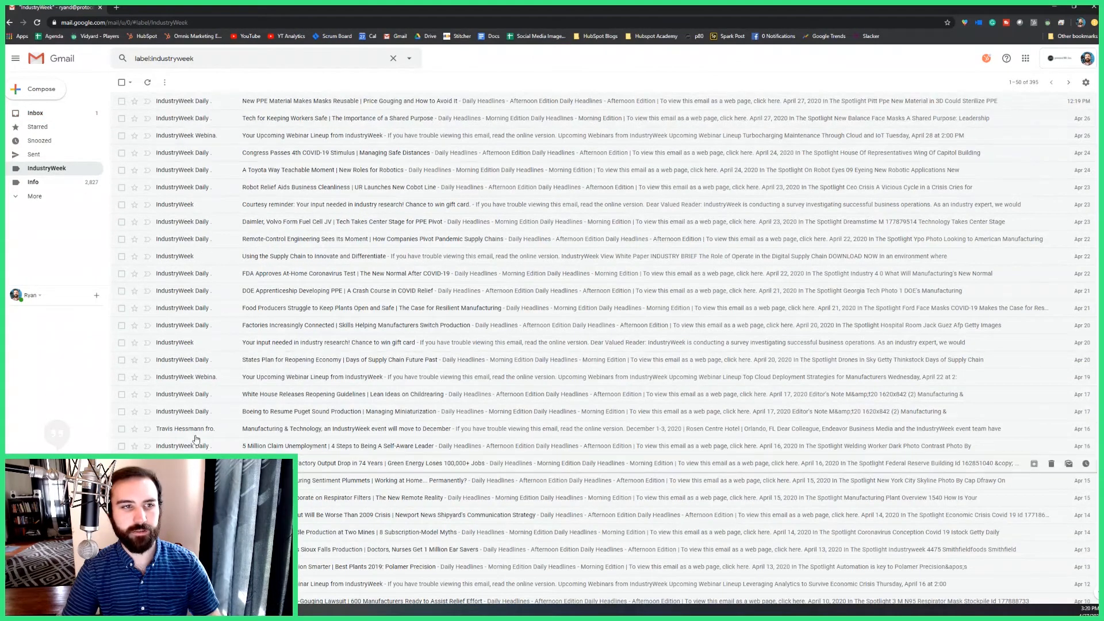
pyautogui.click(55, 114)
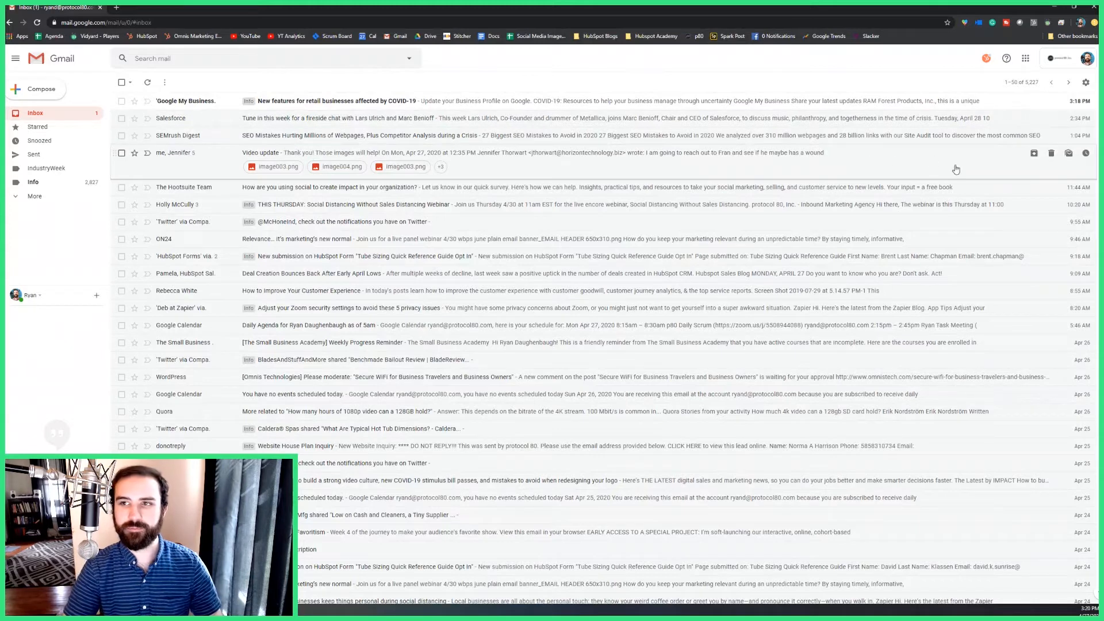
# Start a new mail filter in the settings with omnistech.com as the sender.
pyautogui.click(1085, 82)
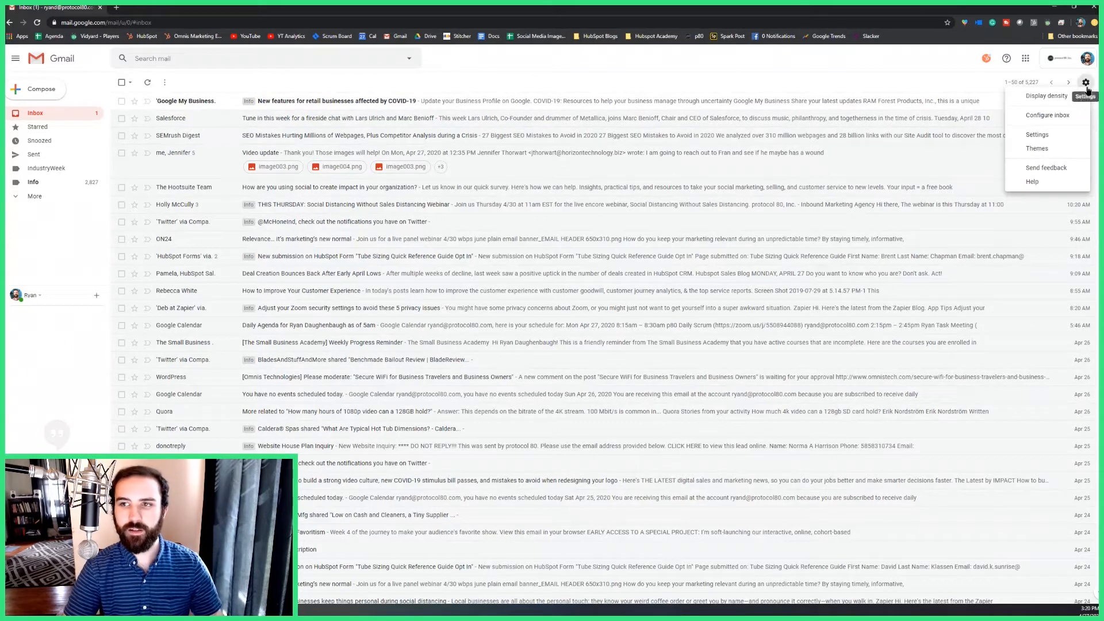
pyautogui.click(1039, 135)
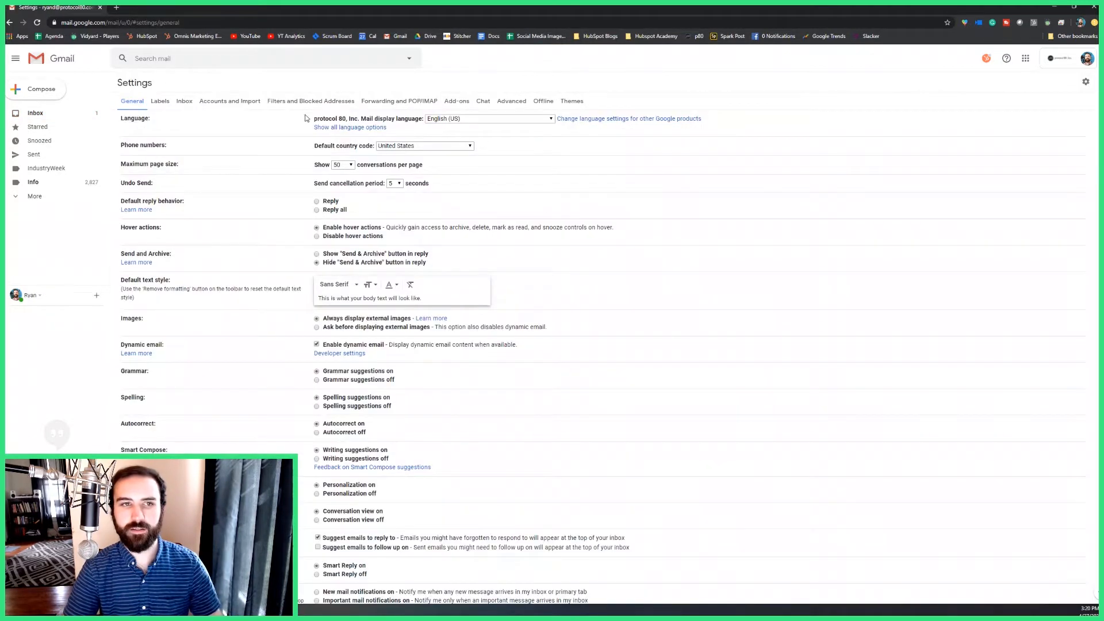
pyautogui.click(305, 102)
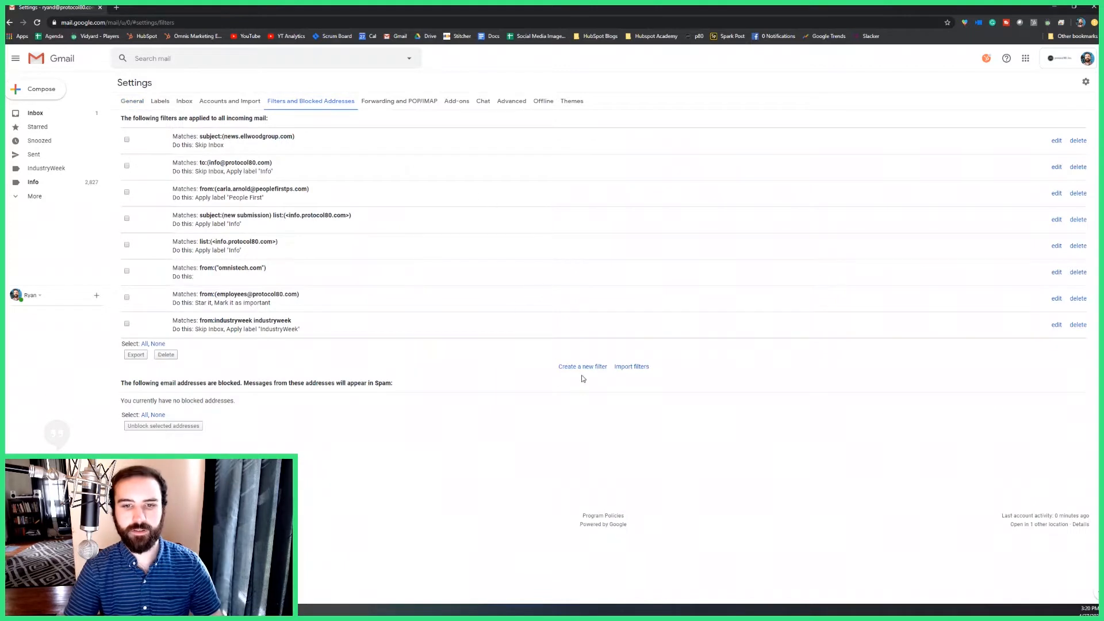
pyautogui.click(582, 366)
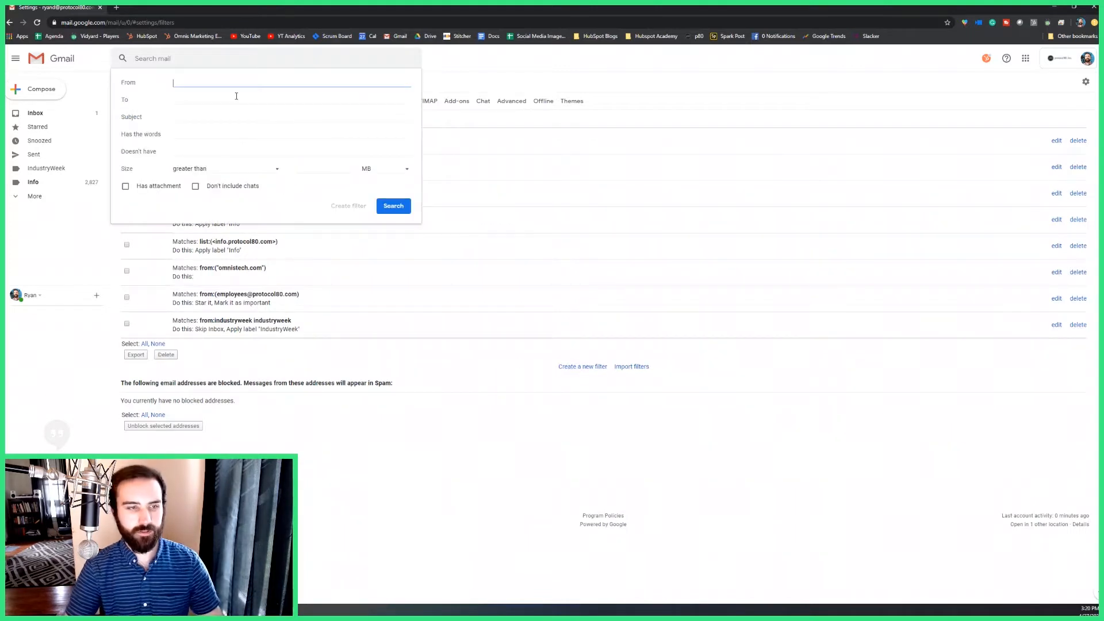
pyautogui.write('omnis')
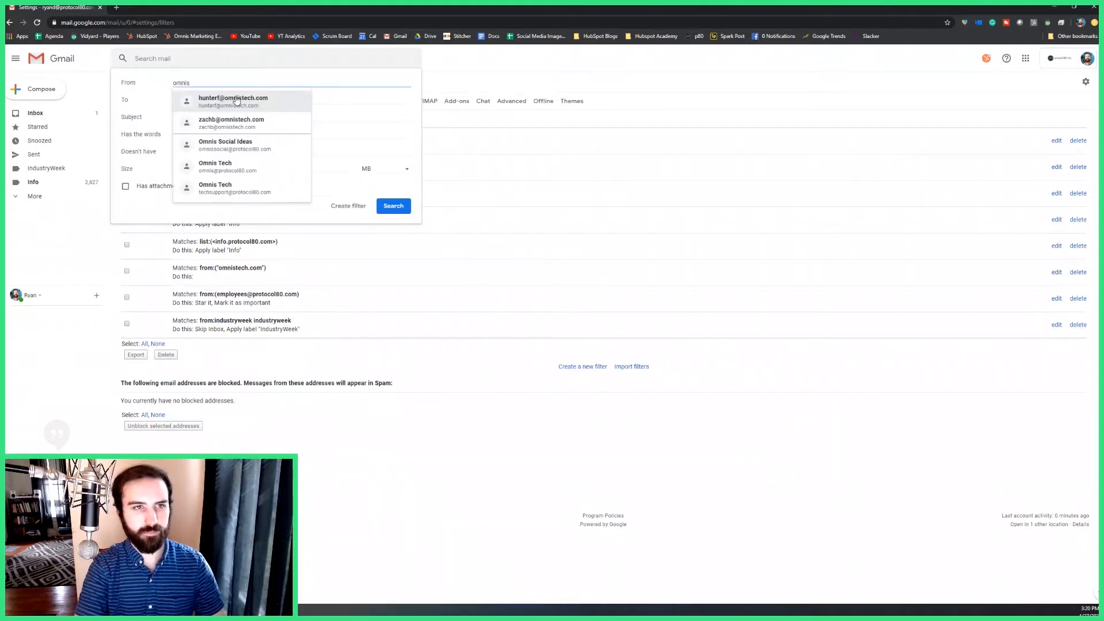
pyautogui.write('tech')
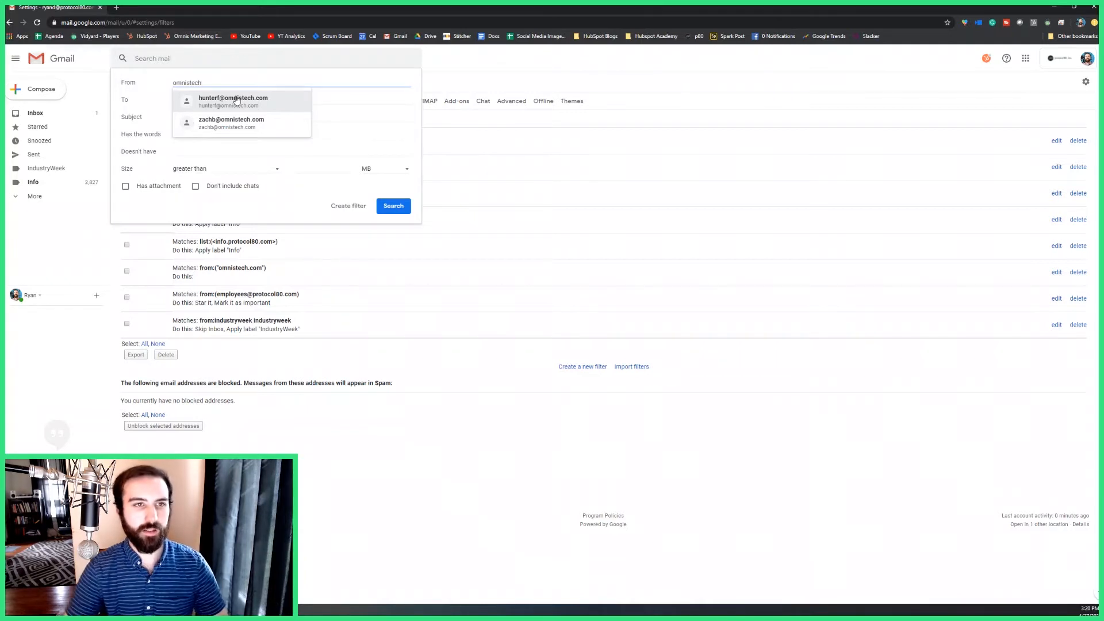
pyautogui.write('.com')
pyautogui.click(154, 87)
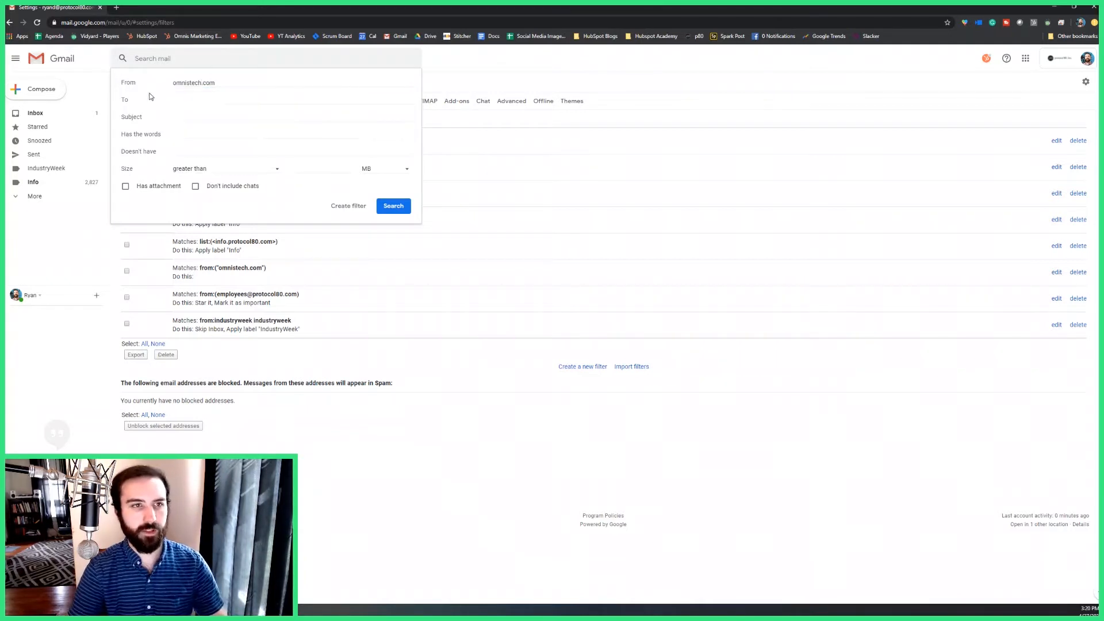
# Set omnis technologies as the words the message must contain, and continue to the filter's actions.
pyautogui.click(186, 132)
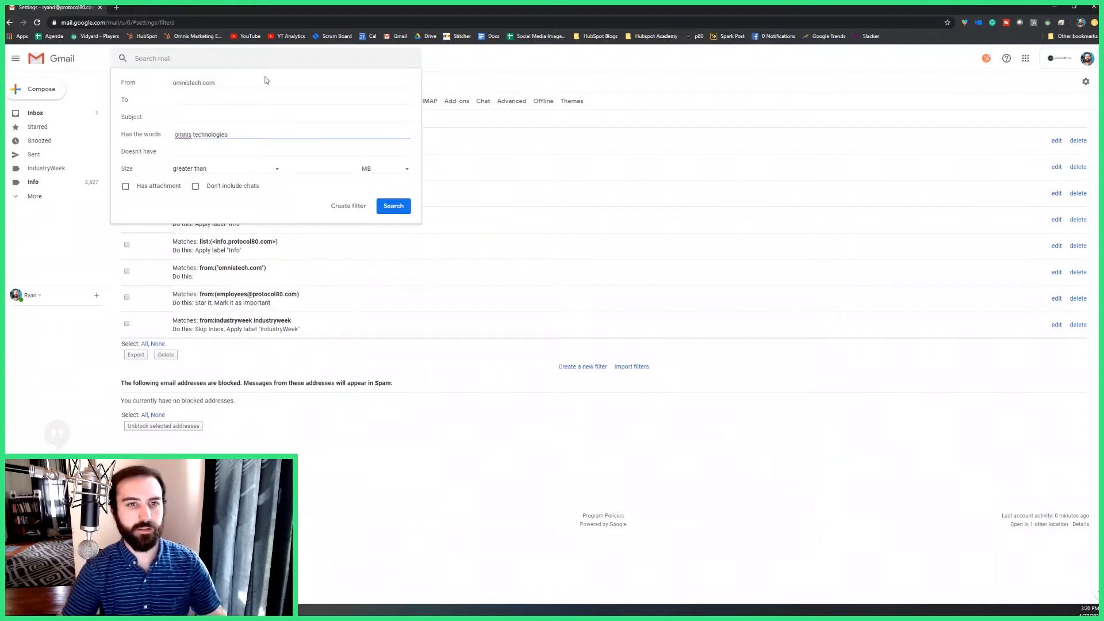
pyautogui.click(352, 215)
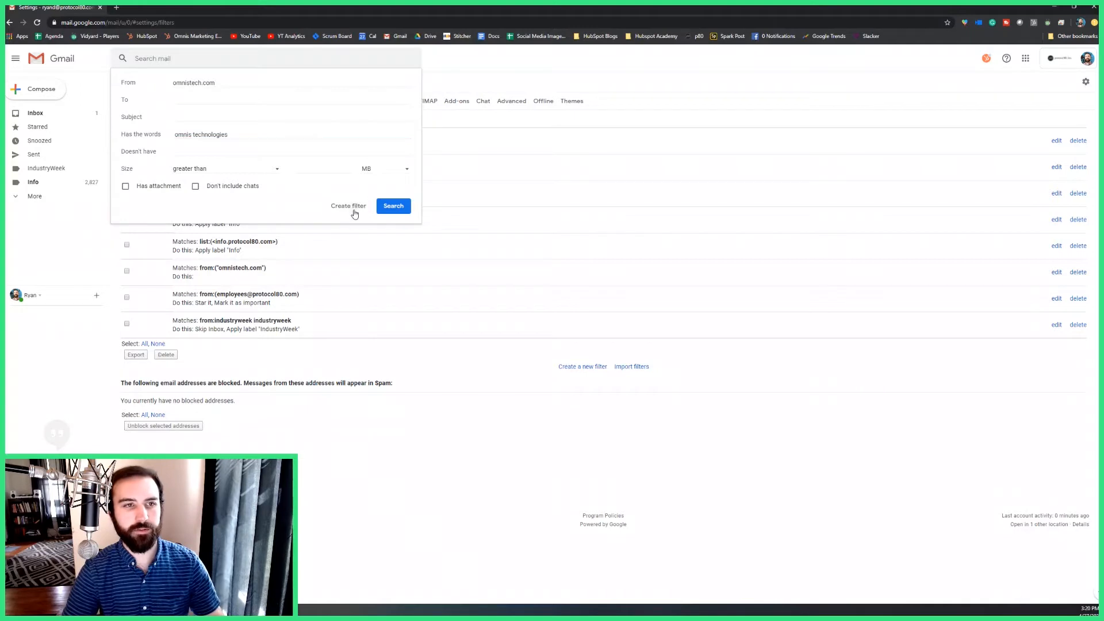
pyautogui.click(354, 210)
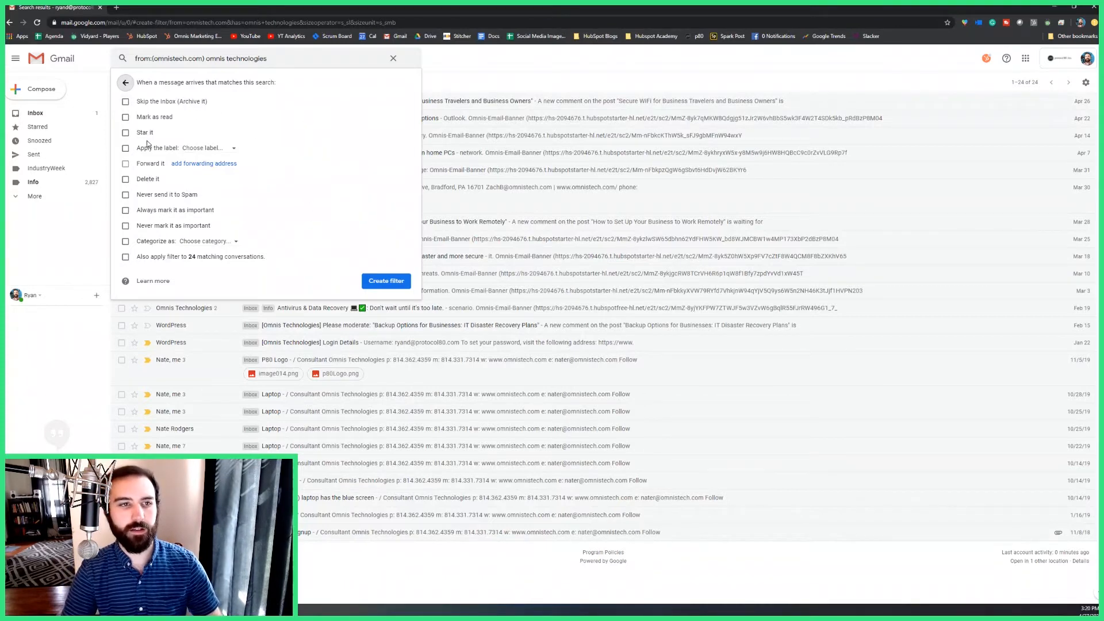
# Create the filter to apply a new label named Omnis Technologies, including for existing matching conversations.
pyautogui.click(227, 148)
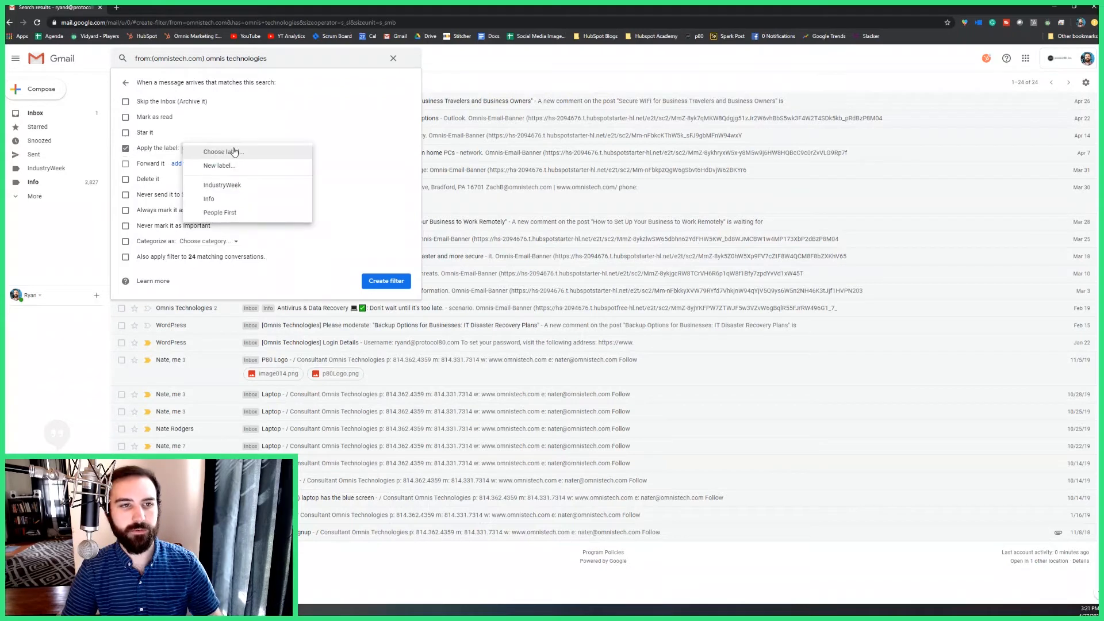
pyautogui.click(248, 166)
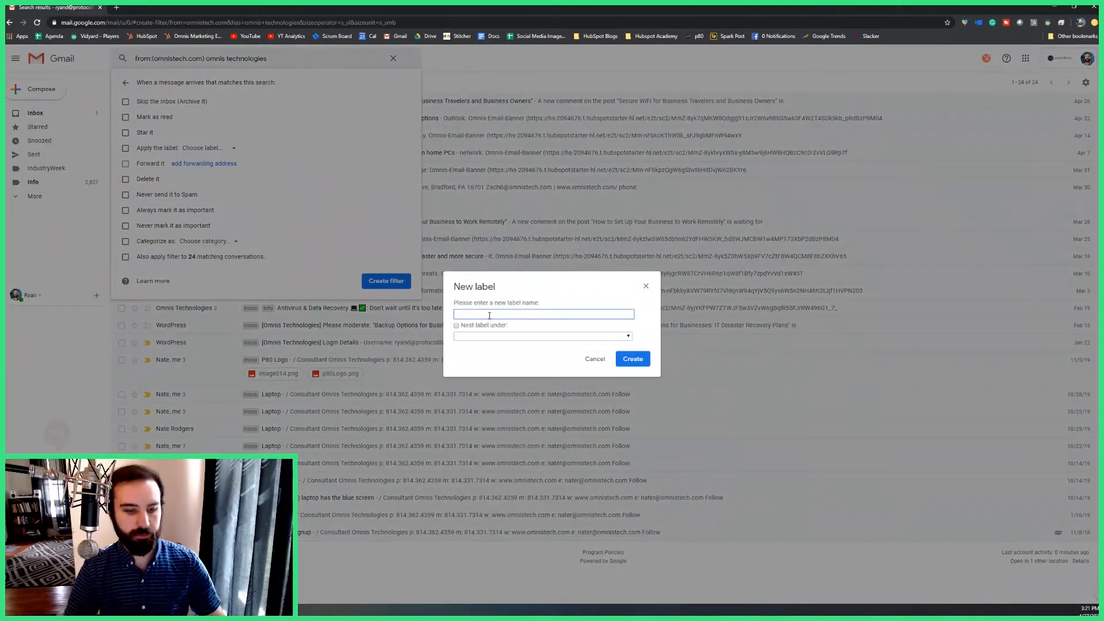
pyautogui.write('Omnis Technologies')
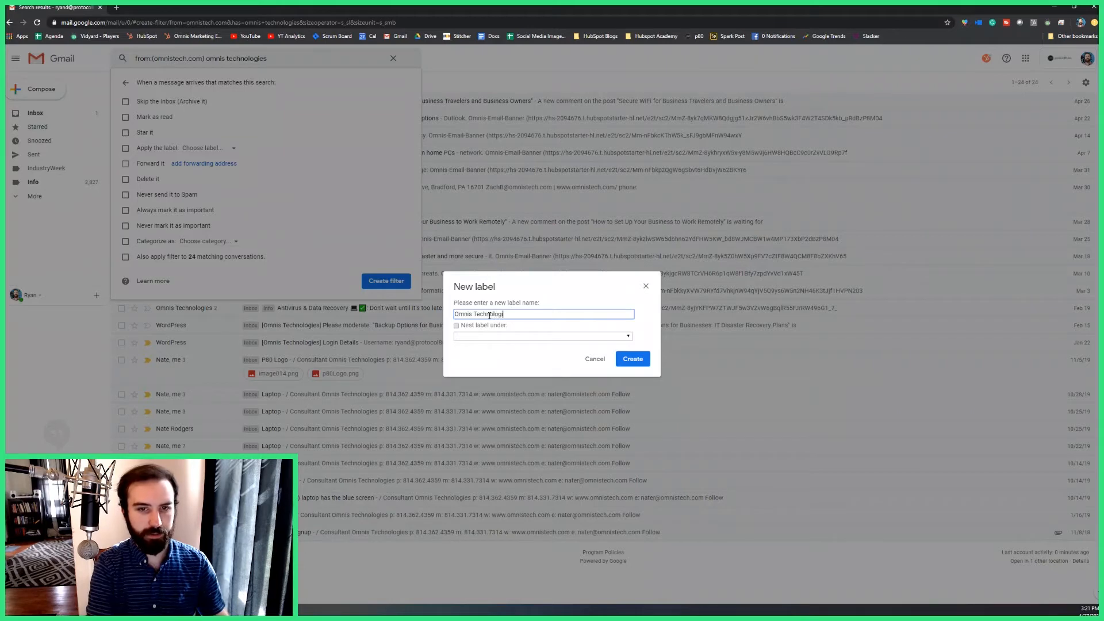
pyautogui.click(633, 358)
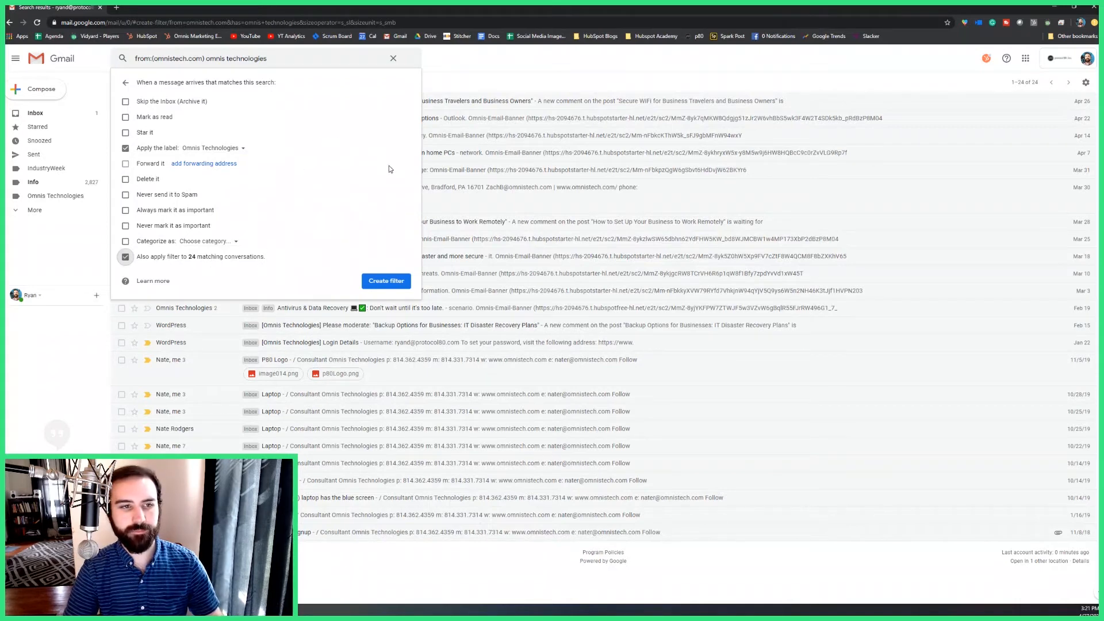
pyautogui.click(386, 282)
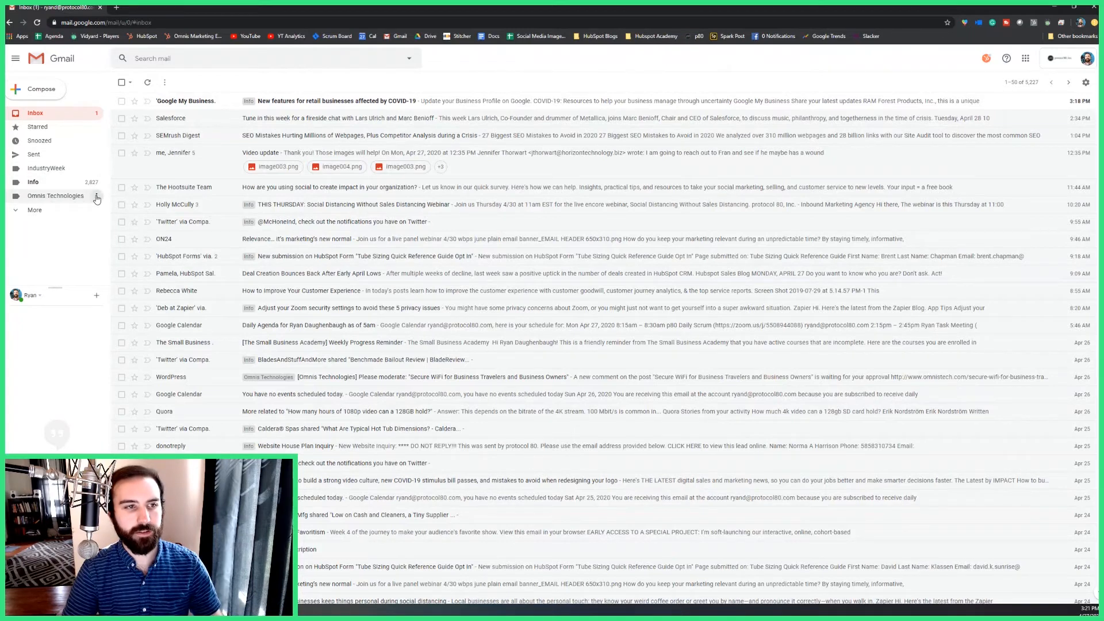
# Set the color of the Omnis Technologies label to dark green.
pyautogui.click(96, 197)
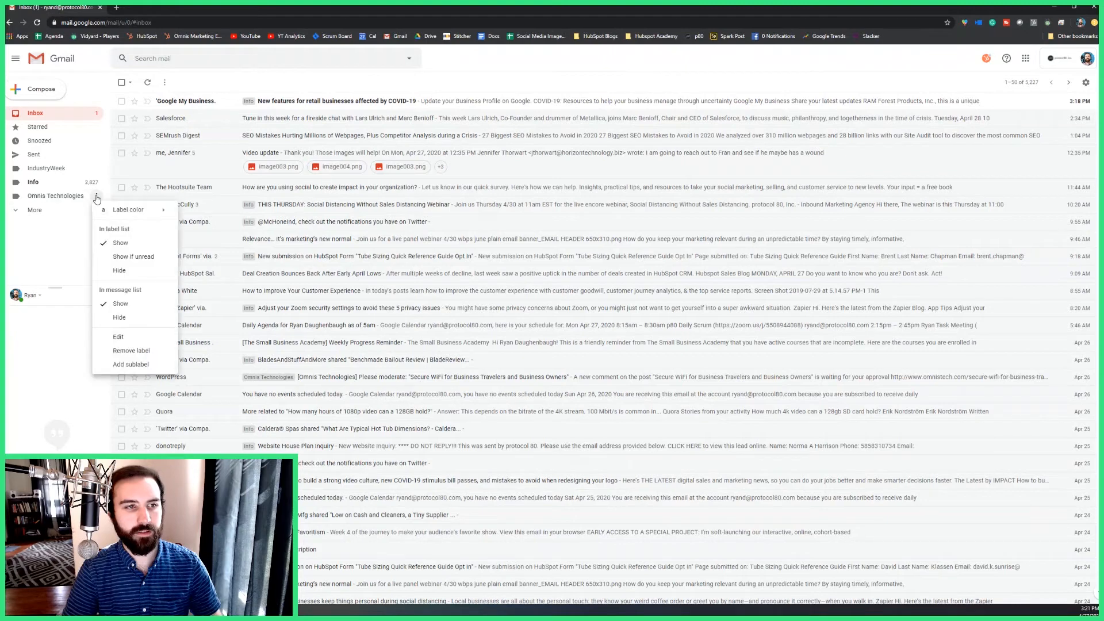
pyautogui.moveTo(129, 215)
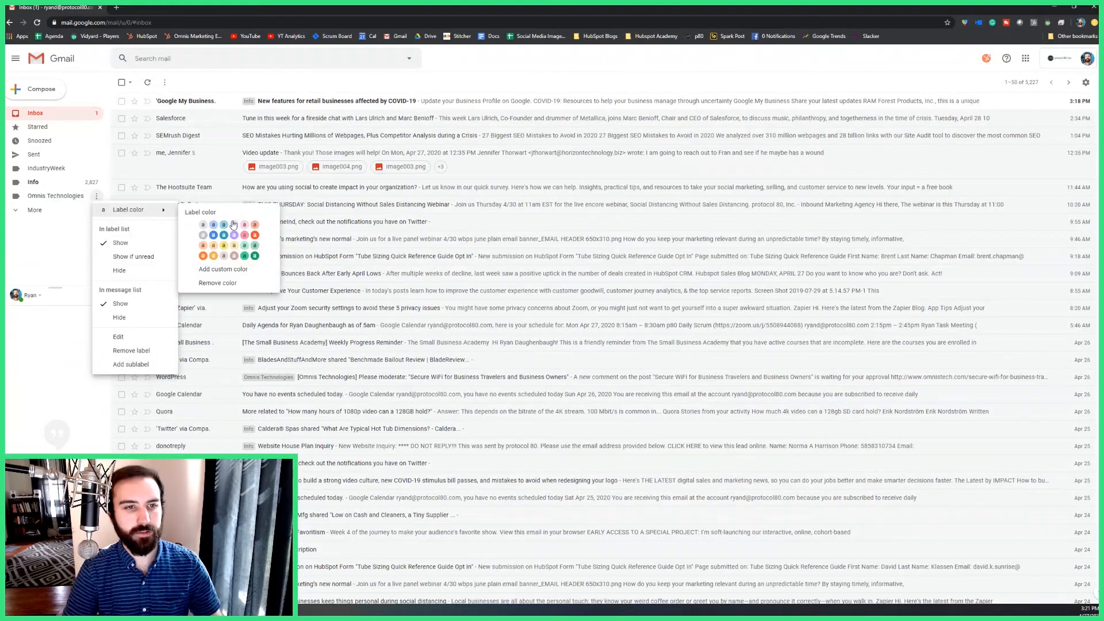
pyautogui.click(256, 256)
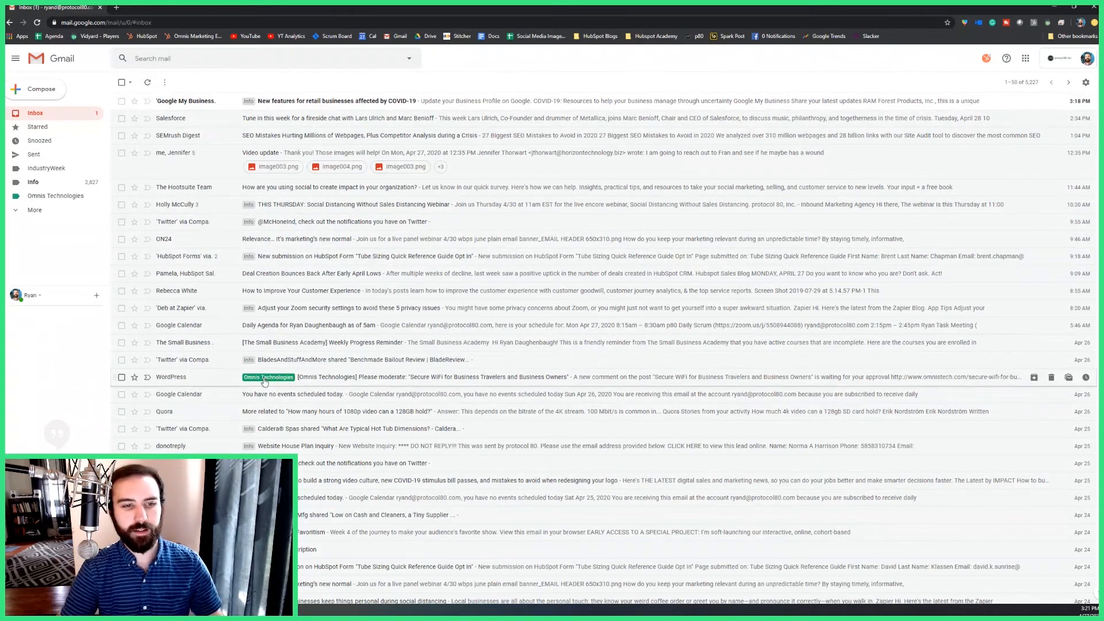
# Look through the first two inbox pages for messages labeled Omnis Technologies, and open that label's message list.
pyautogui.scroll(-4, 308, 340)
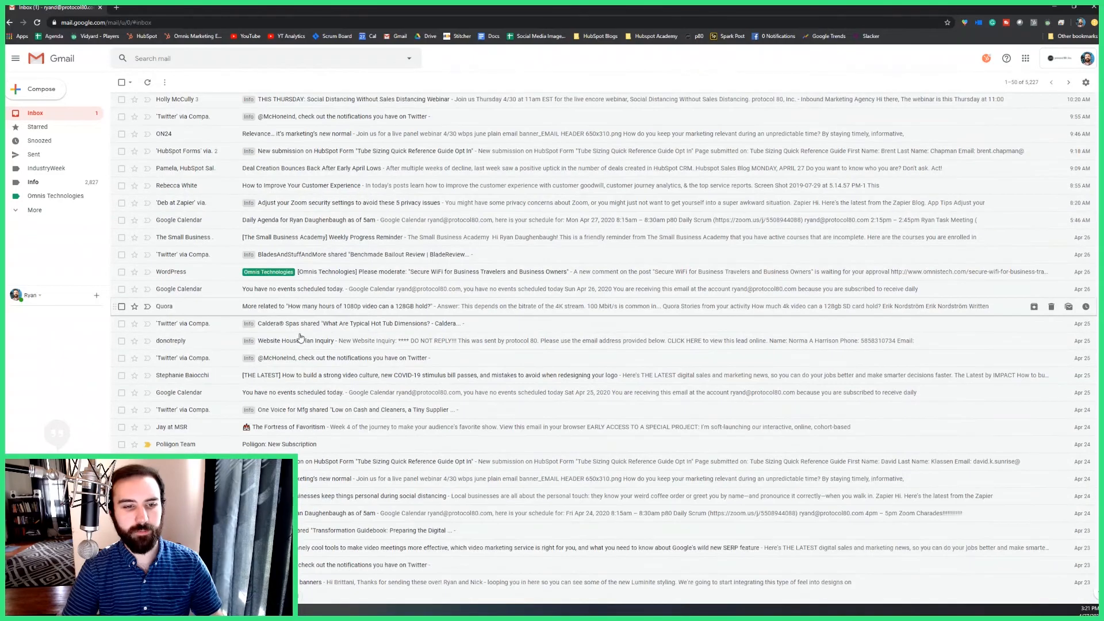
pyautogui.scroll(-4, 307, 341)
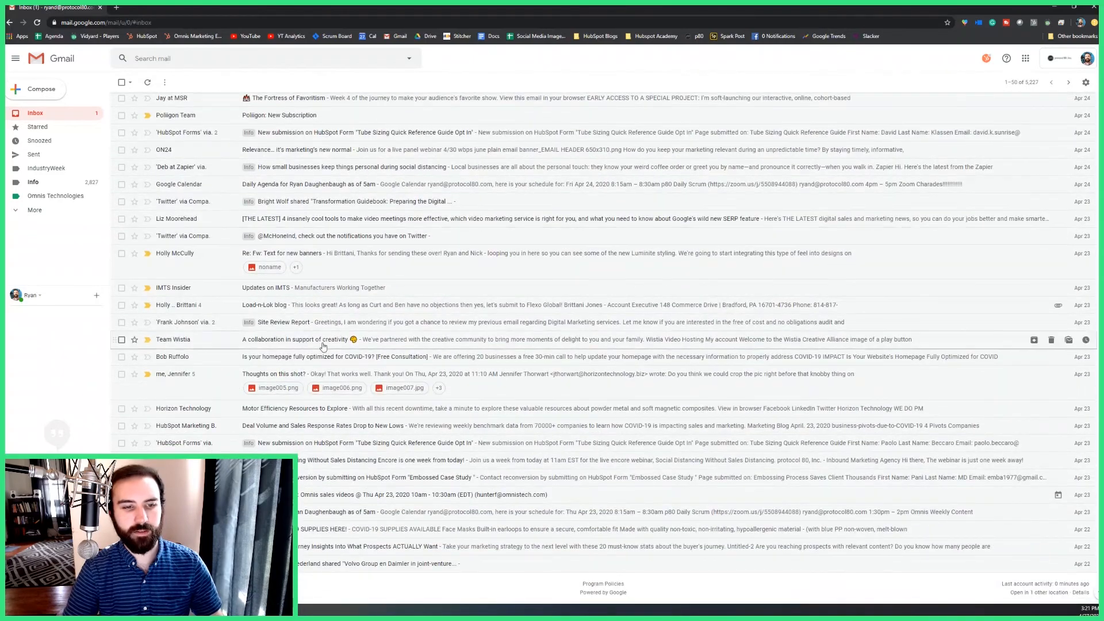
pyautogui.scroll(8, 599, 197)
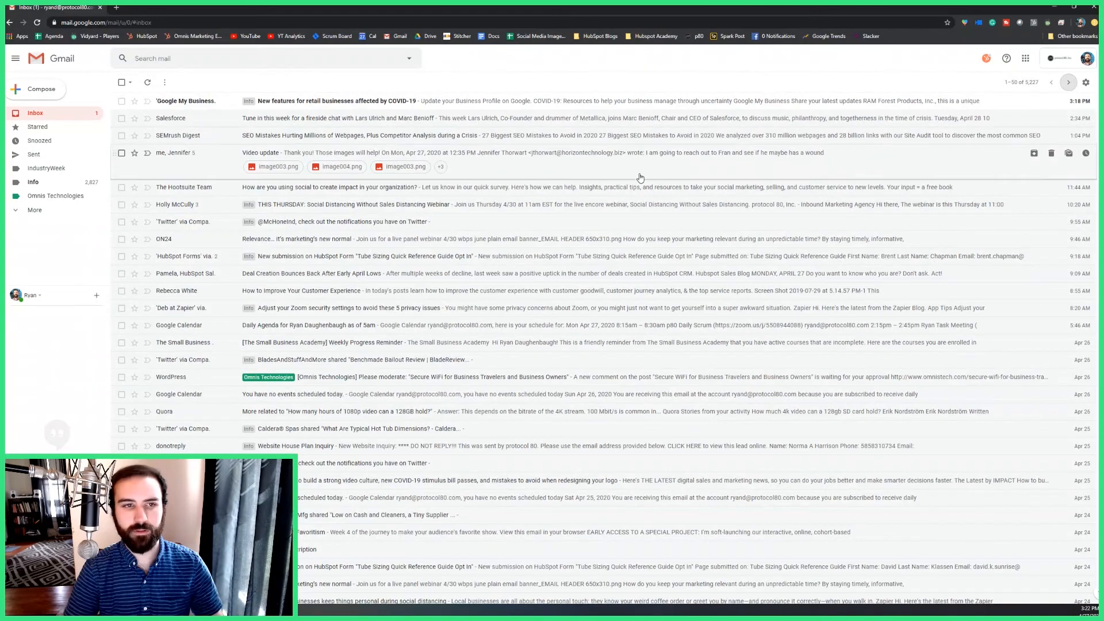
pyautogui.scroll(-2, 476, 180)
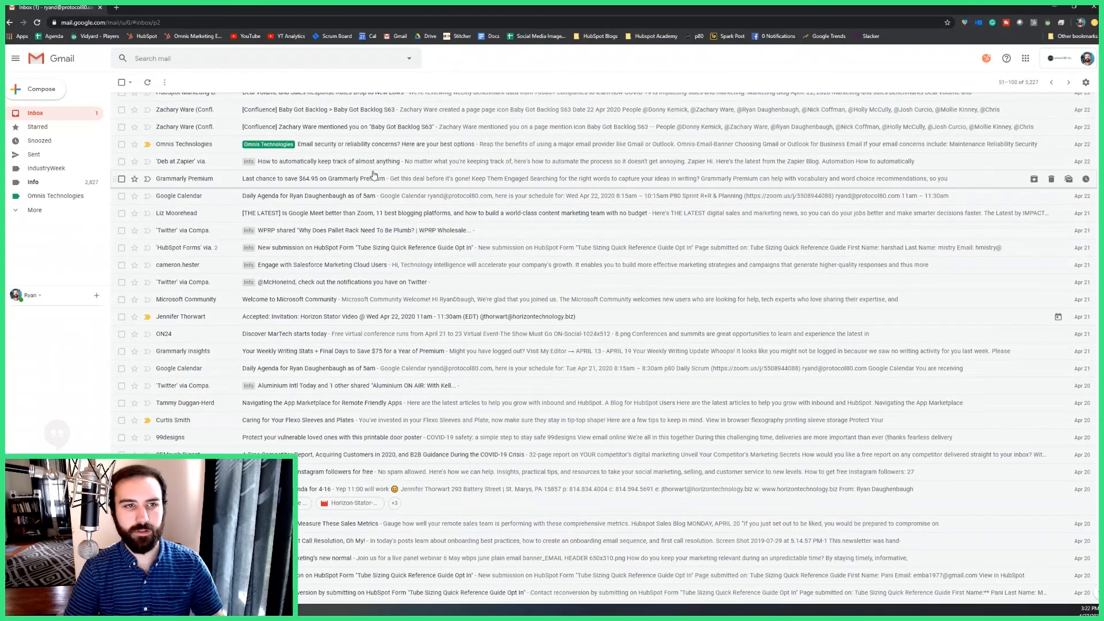
pyautogui.scroll(-5, 449, 169)
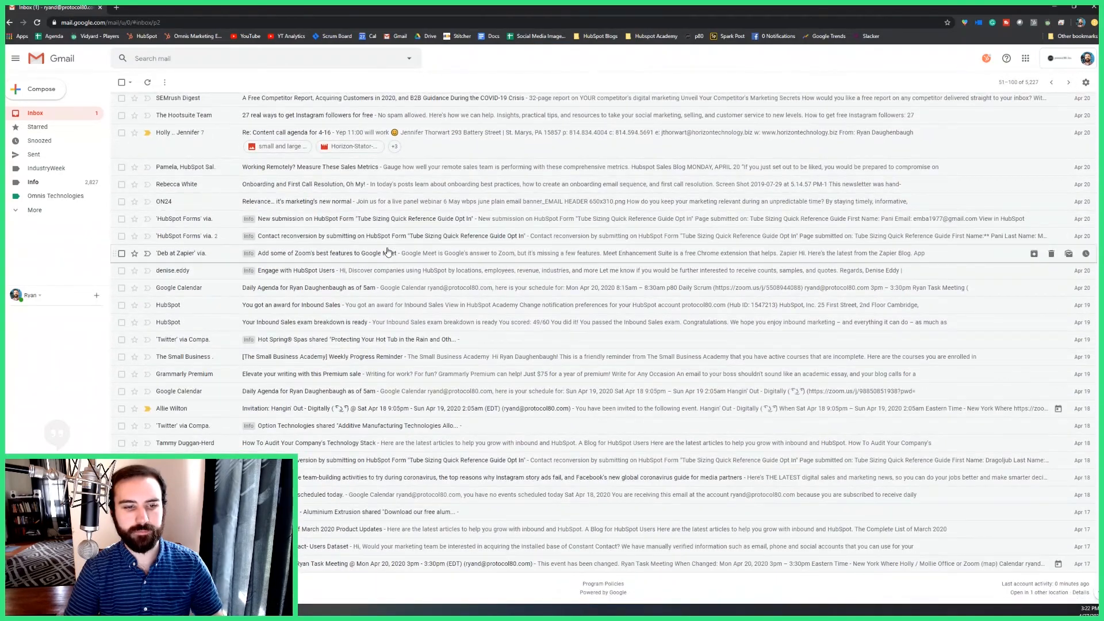
pyautogui.scroll(7, 290, 244)
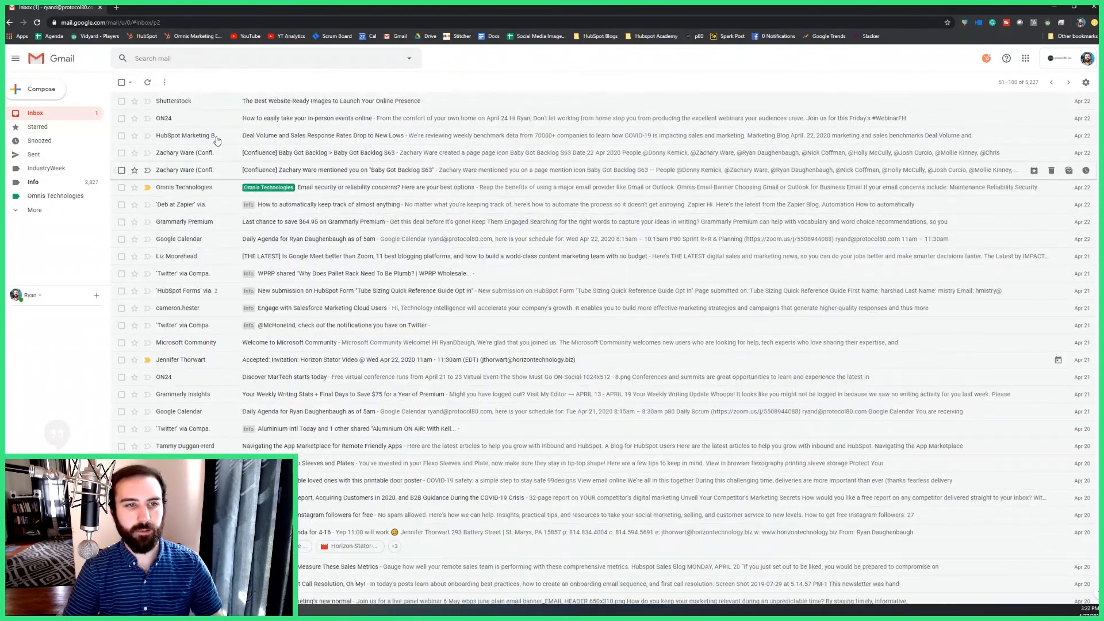
pyautogui.click(55, 196)
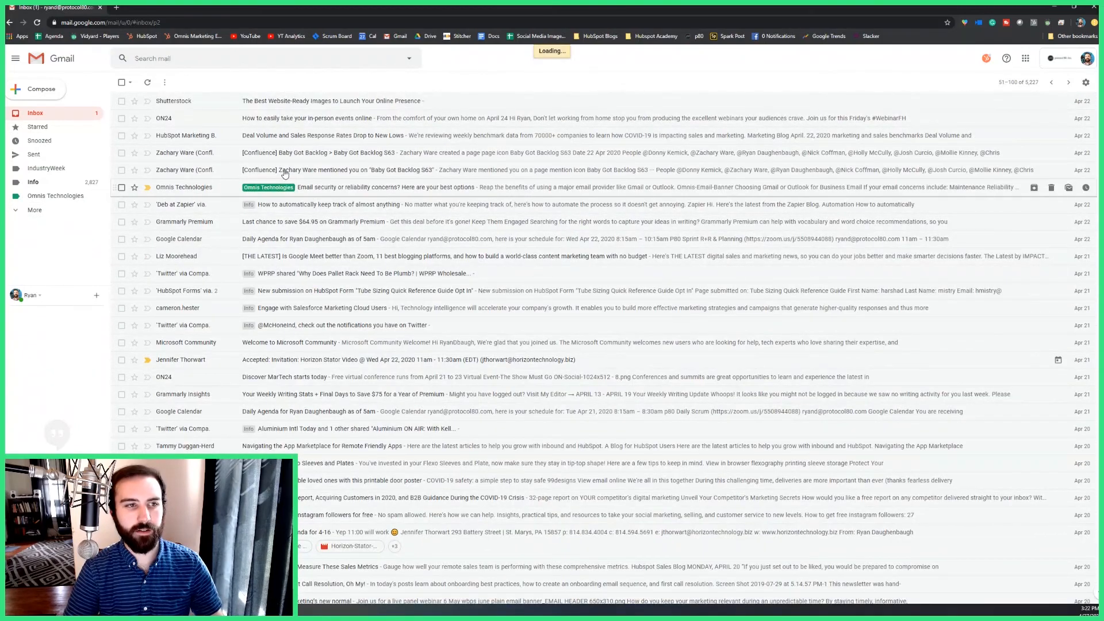